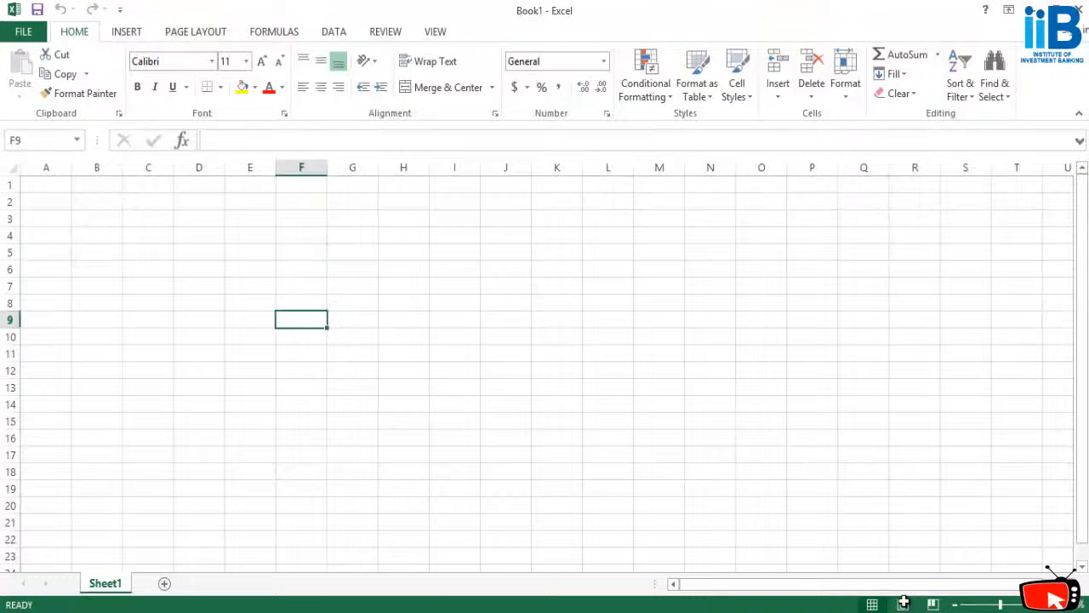
click(506, 269)
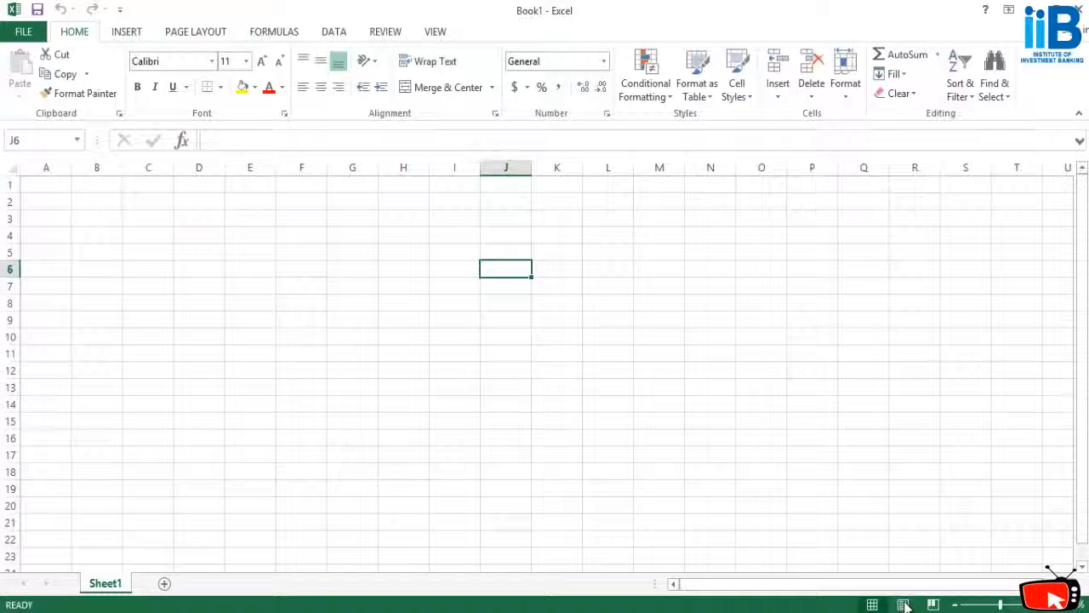
click(250, 471)
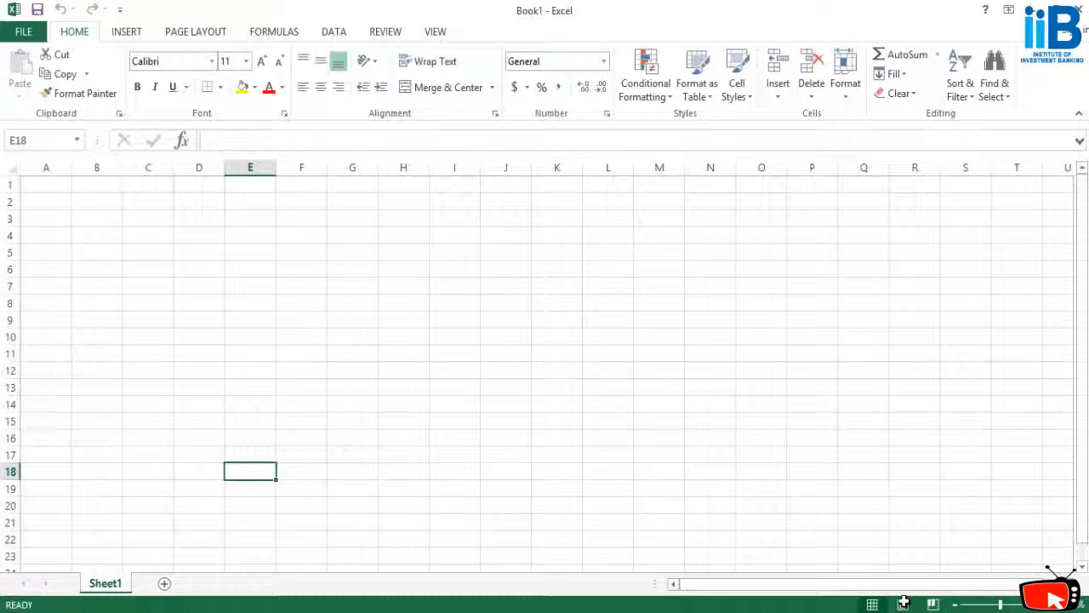
click(301, 252)
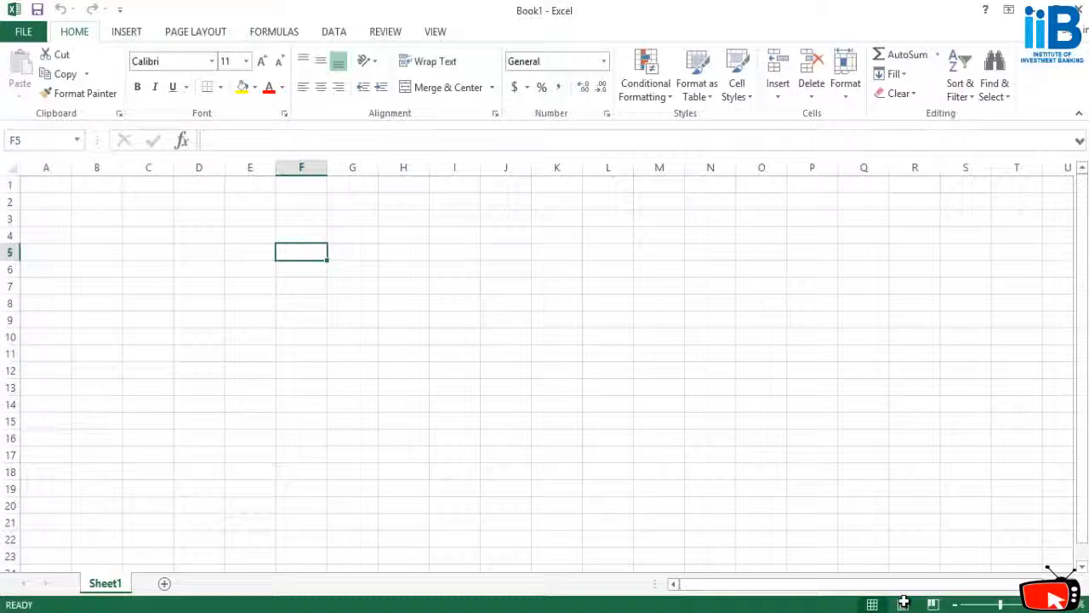
Enter the column headers Months, North and South in cells A1 to C1.
key(ctrl+Home)
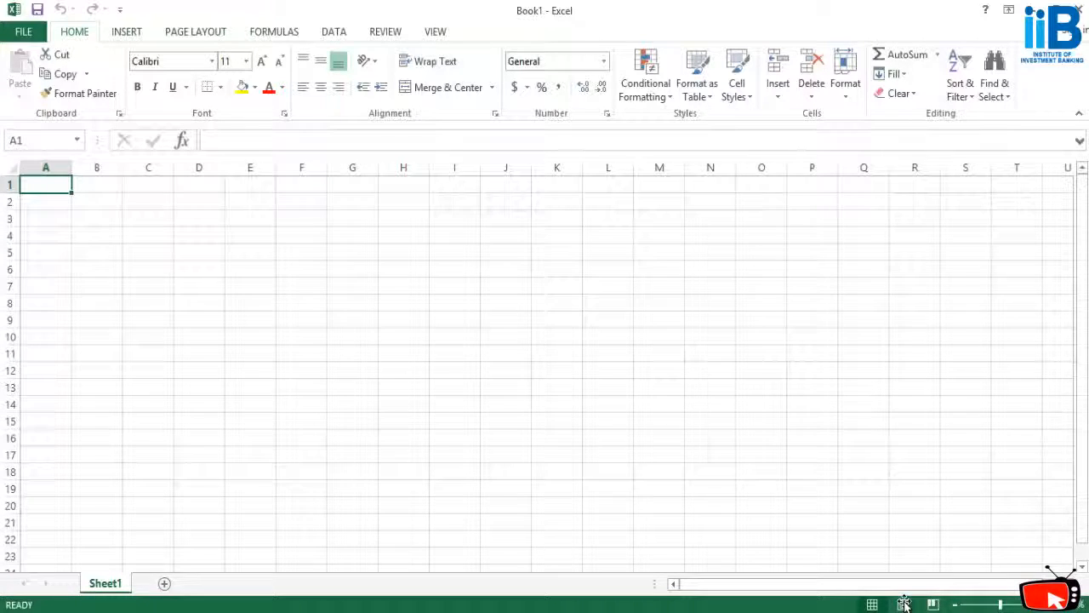
text(Months)
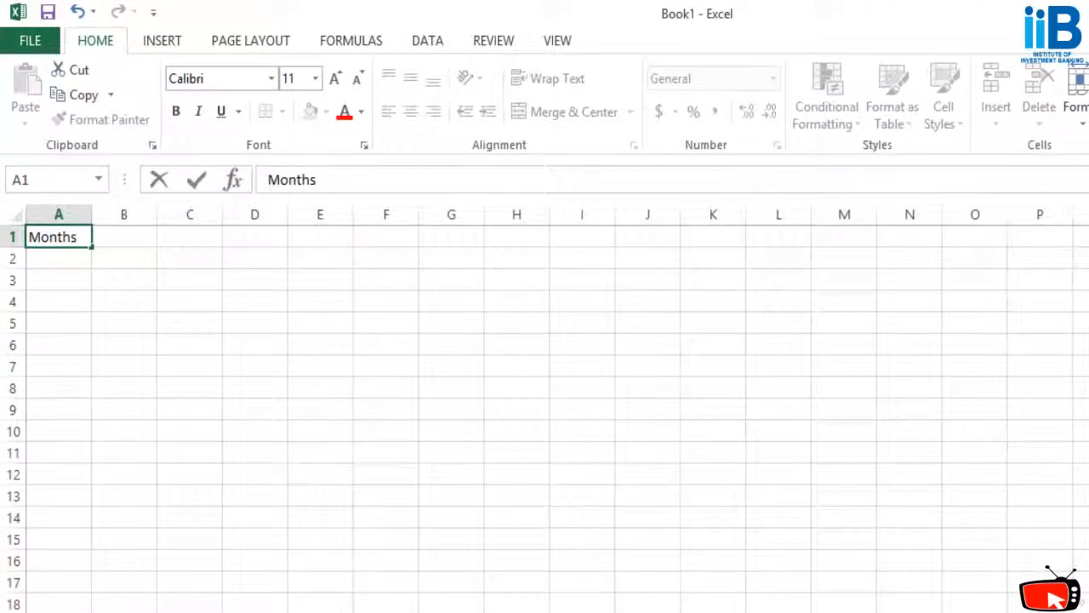
key(Tab)
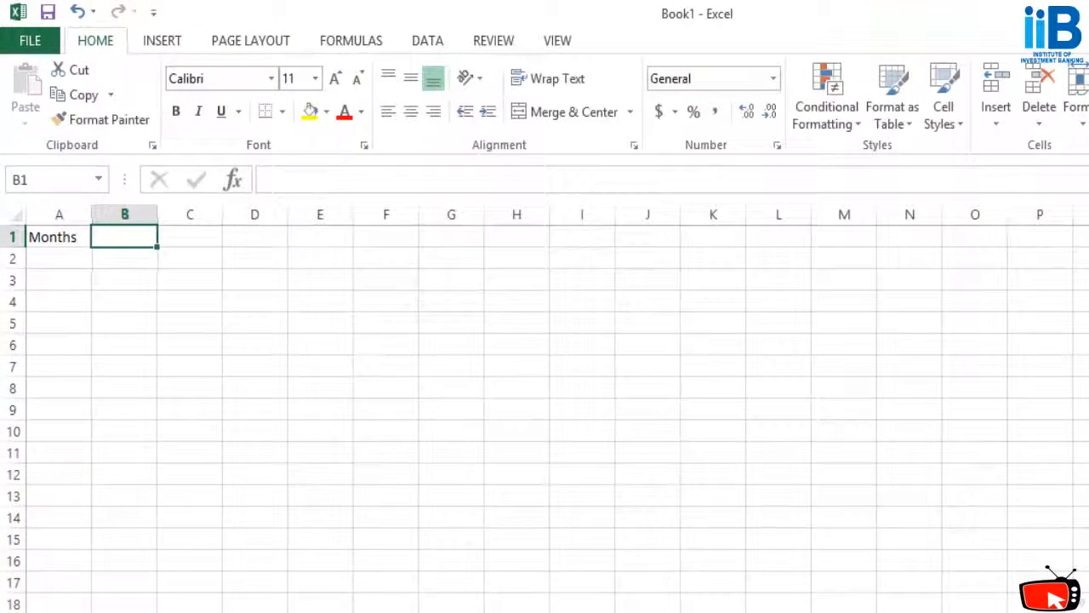
text(North)
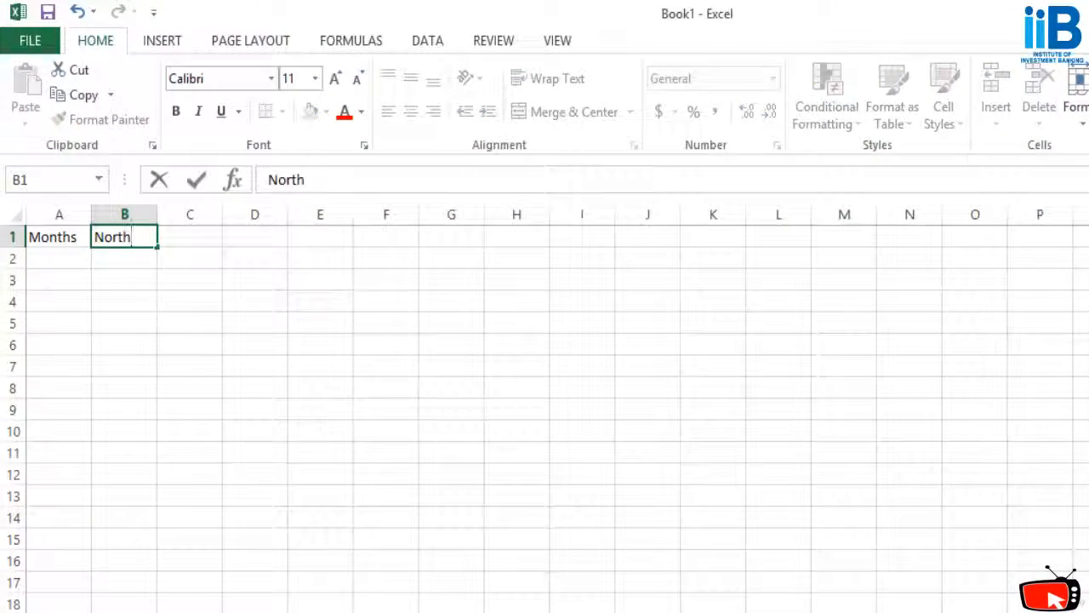
key(Tab)
text(South)
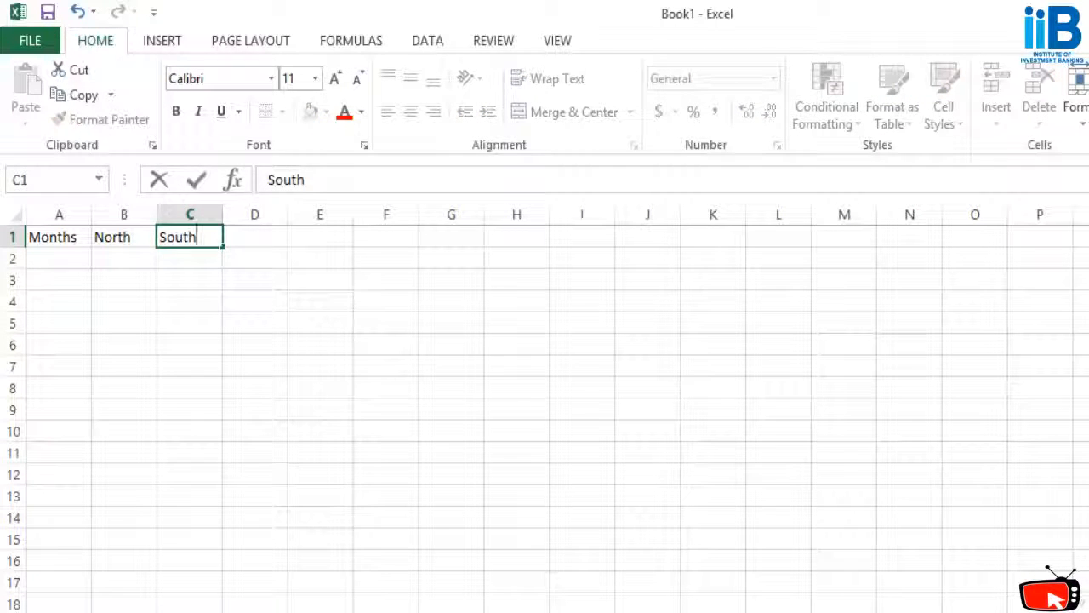
key(Return)
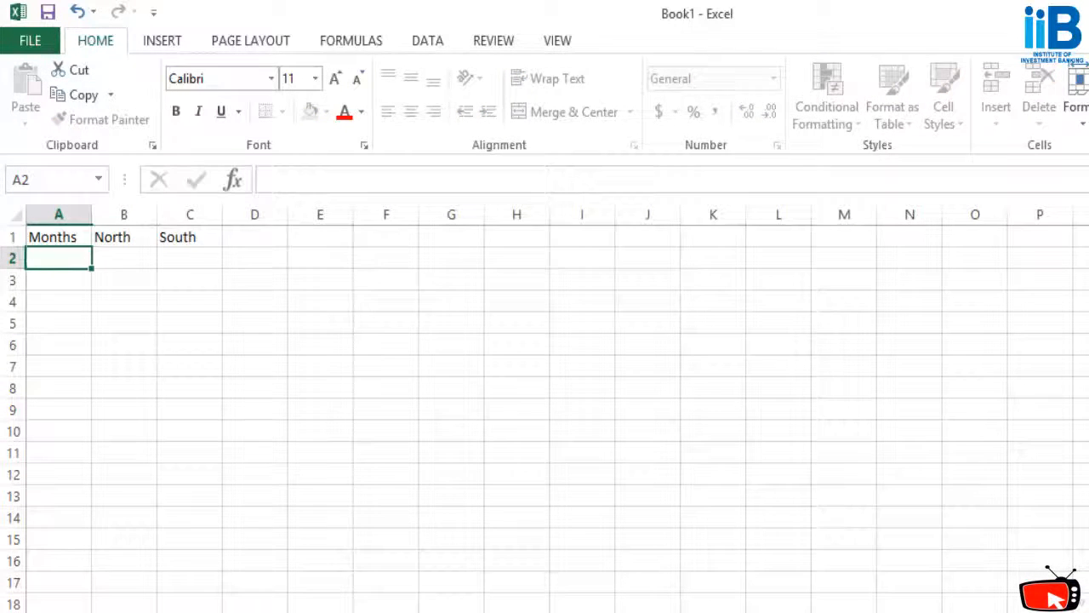
Enter January in A2 and fill the month series down to October in A11.
text(January)
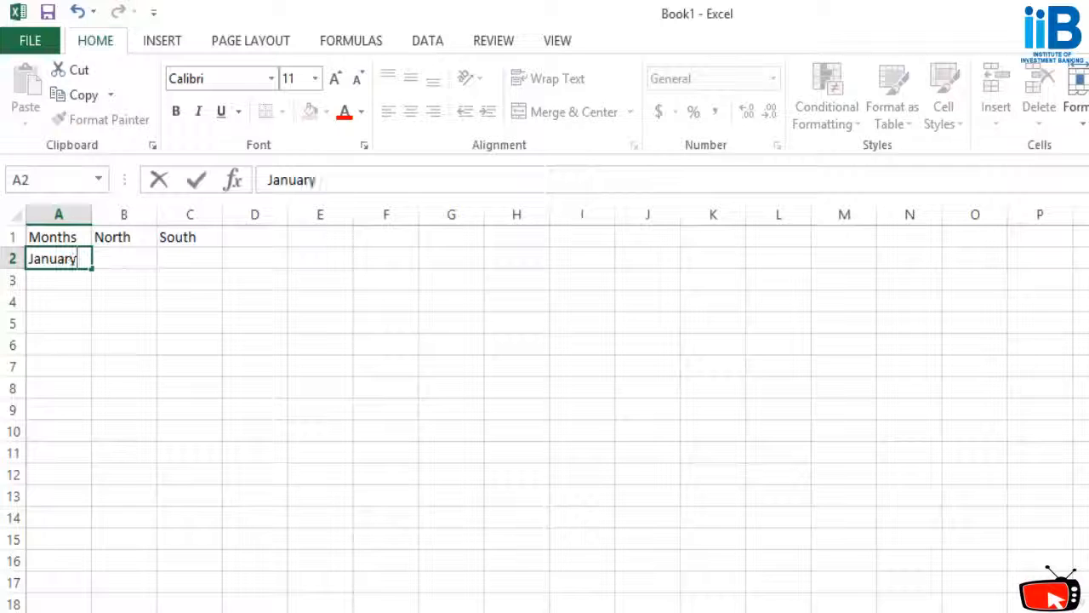
click(124, 280)
click(59, 258)
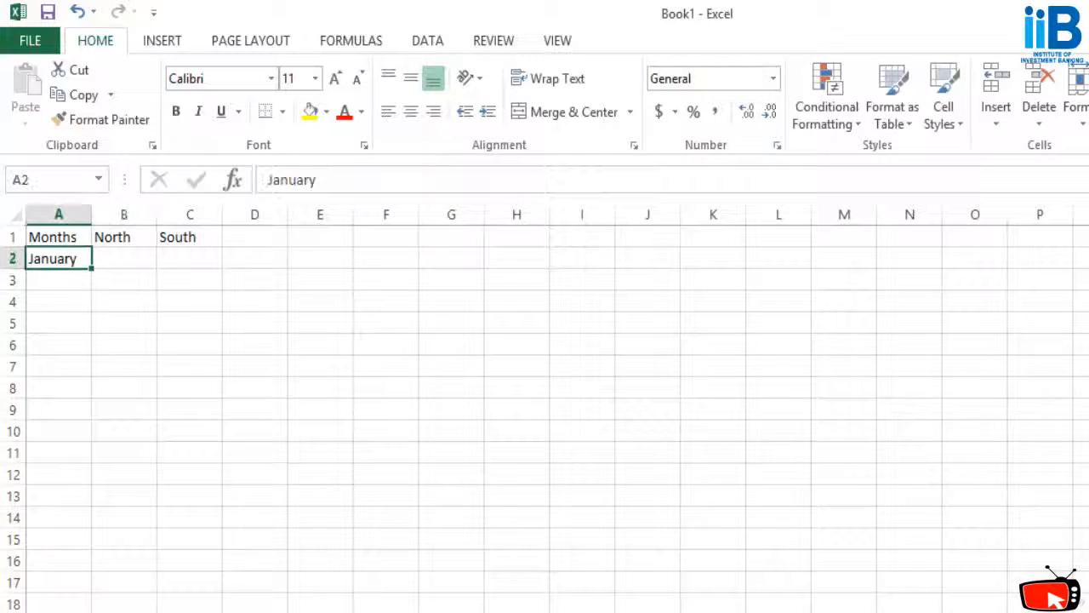
drag(91, 269, 91, 462)
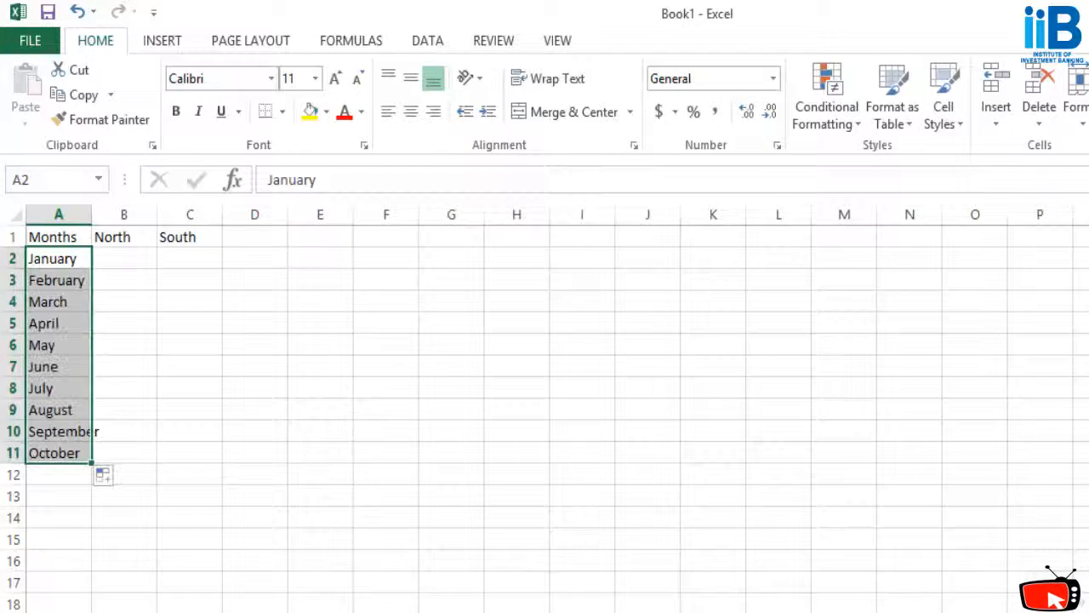
click(190, 431)
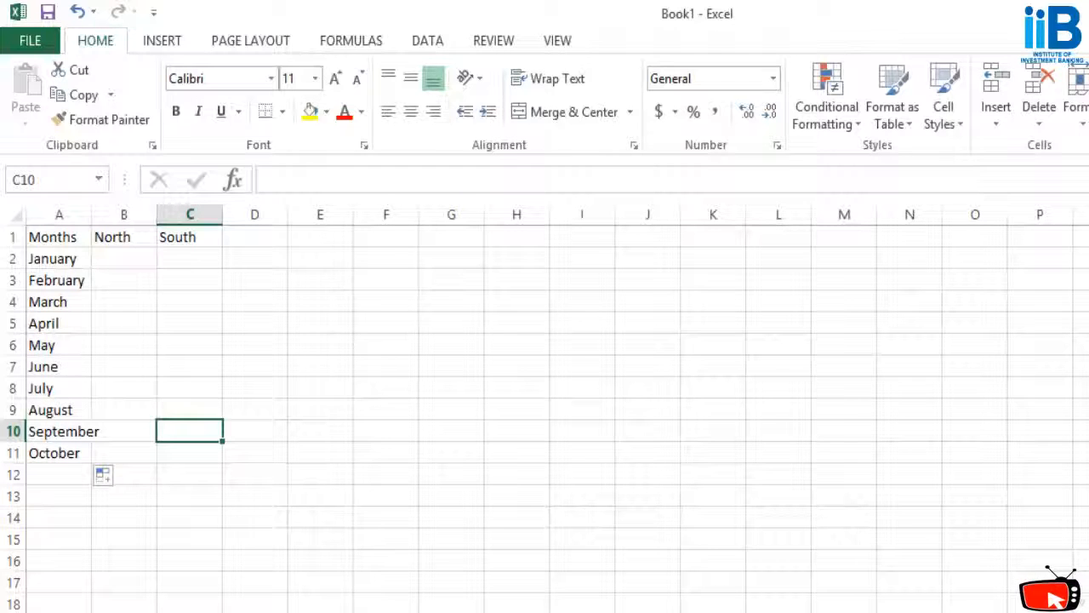
Shade the header cells A1:C1 with a grey fill colour.
drag(59, 237, 190, 237)
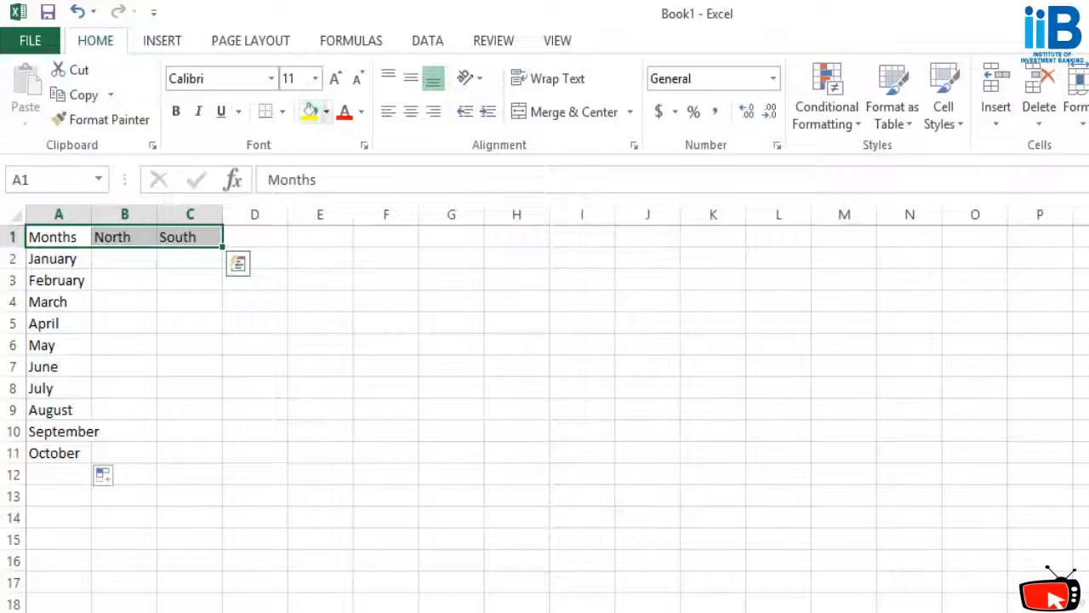
click(326, 111)
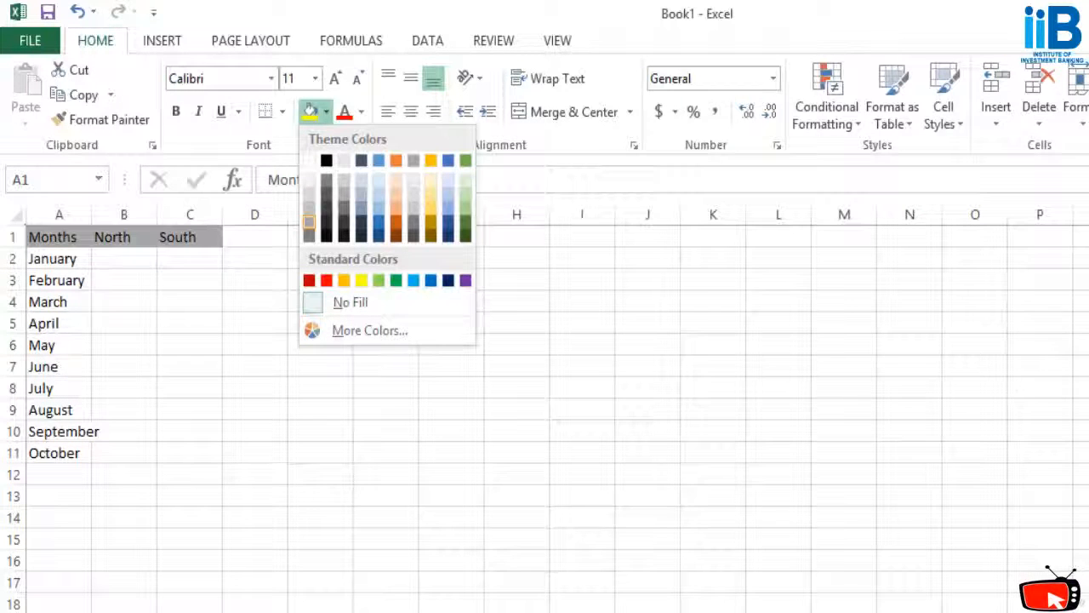
click(309, 208)
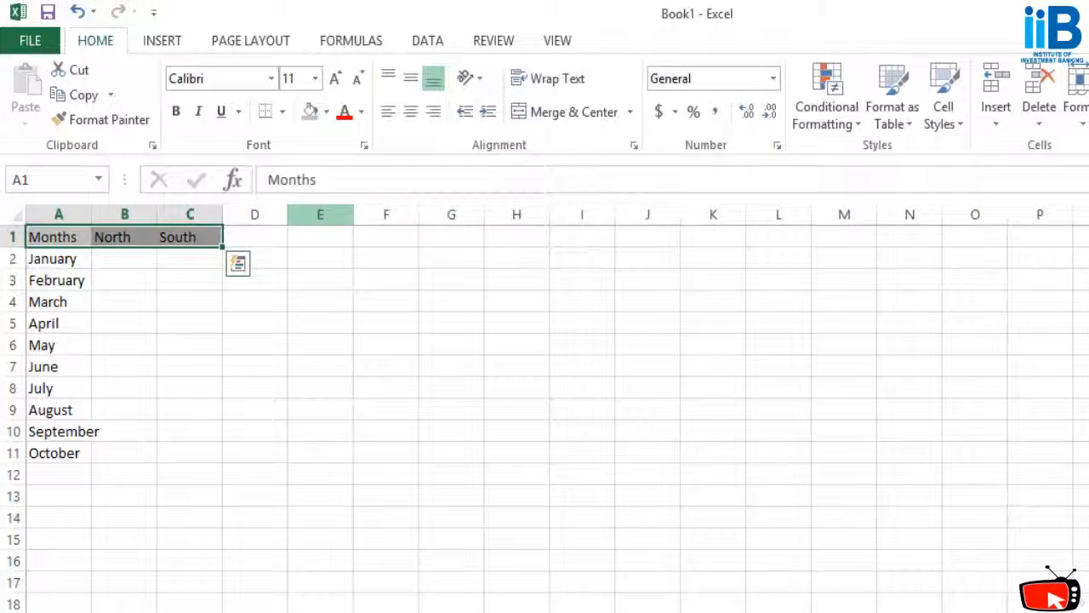
click(148, 342)
Enter North and South values of 100 and 1000 for January, and 200 and 2000 for February.
click(124, 259)
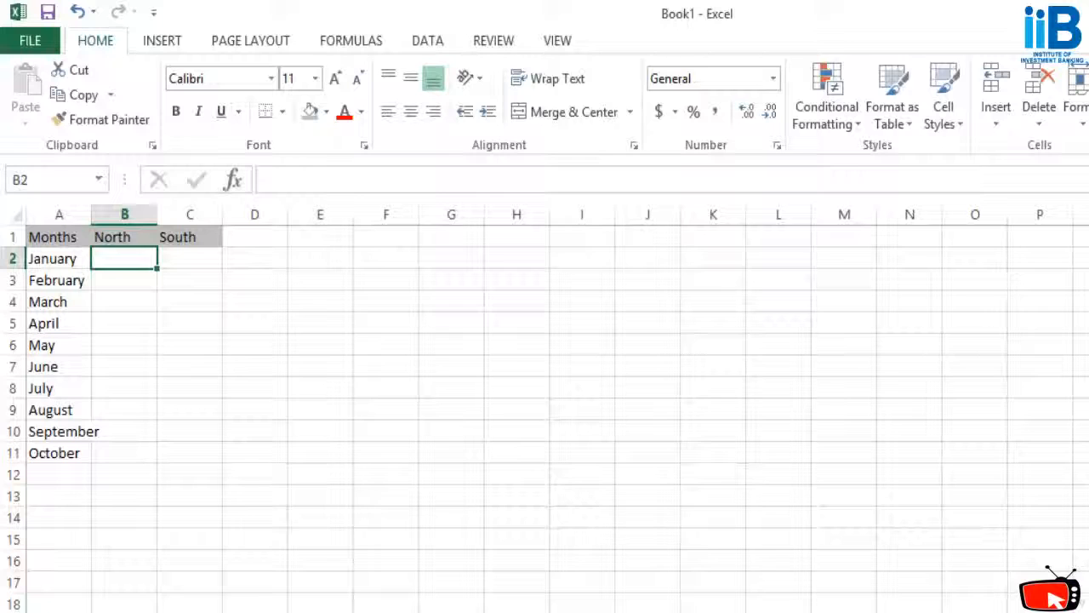
text(100)
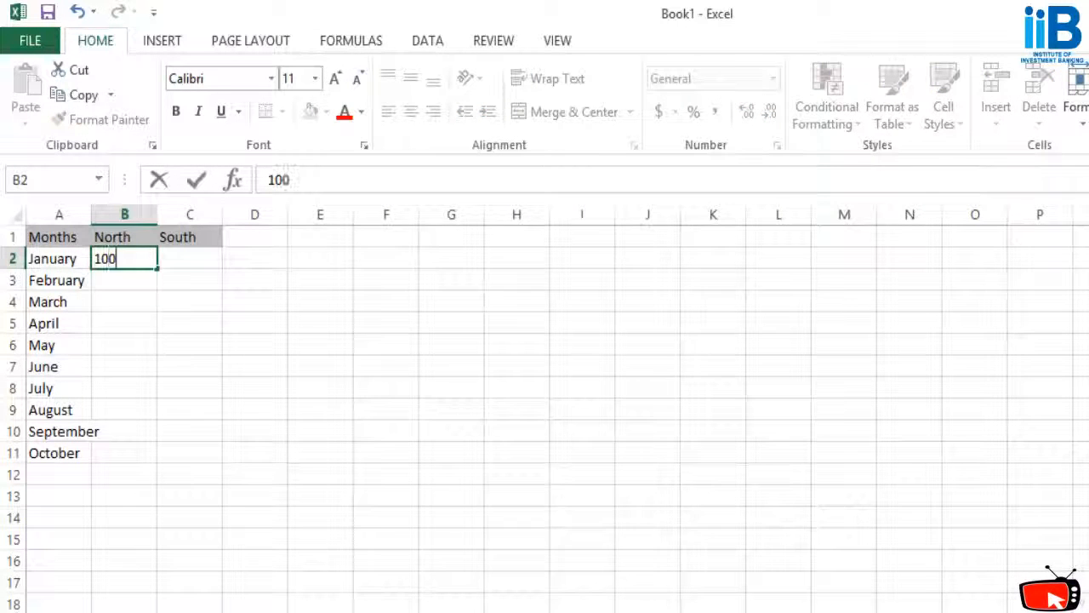
key(Tab)
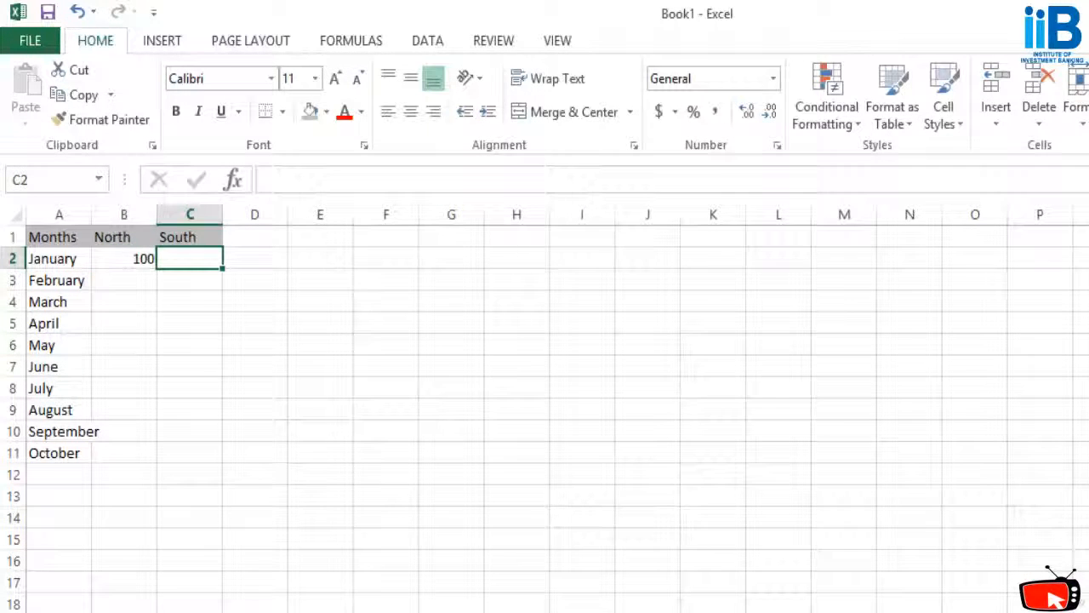
text(1000)
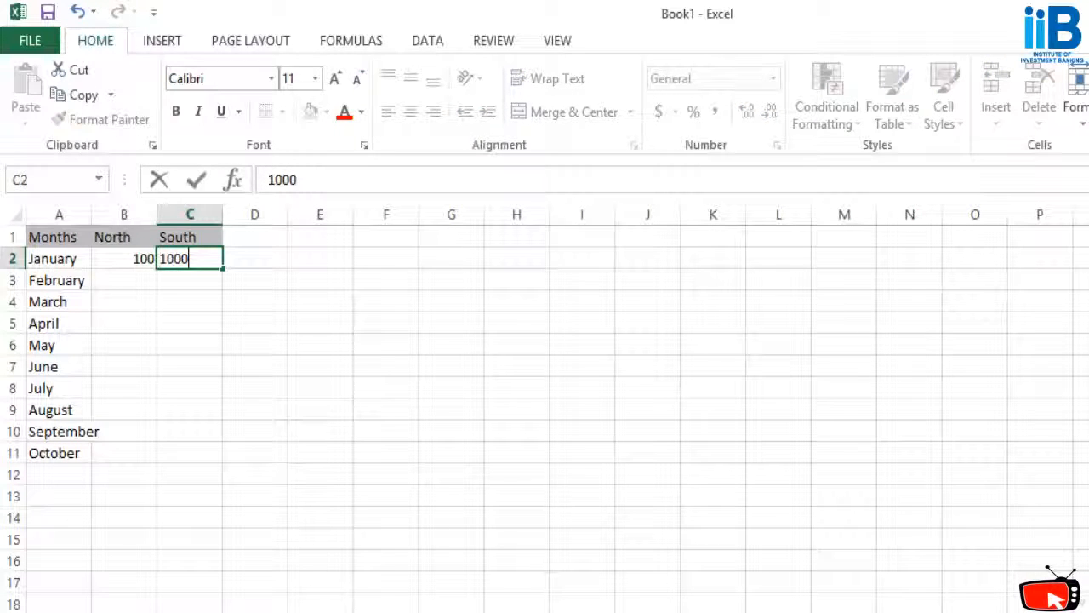
key(Return)
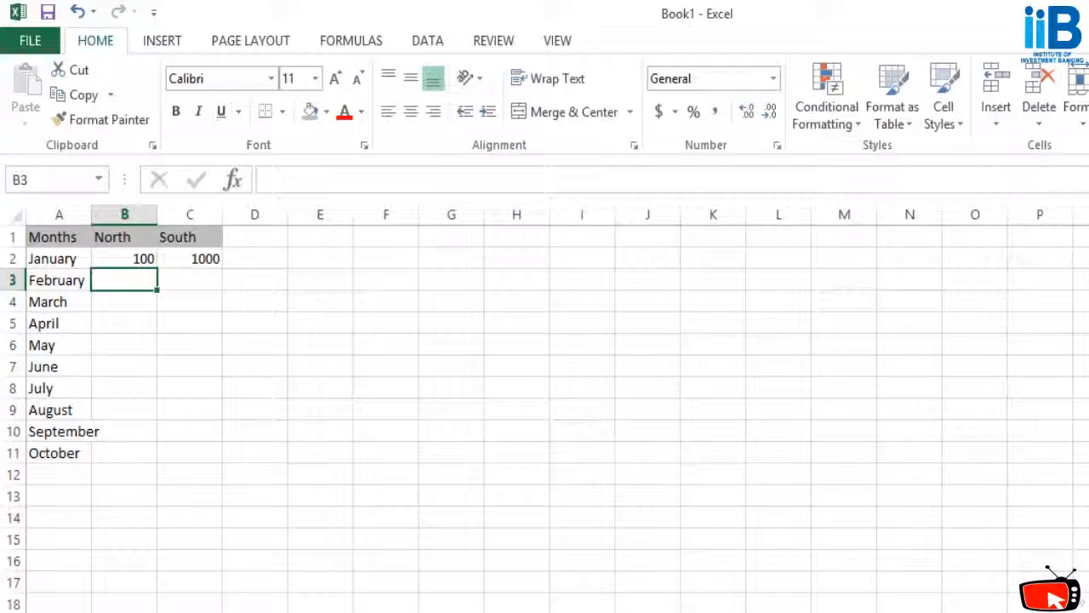
text(200)
key(Tab)
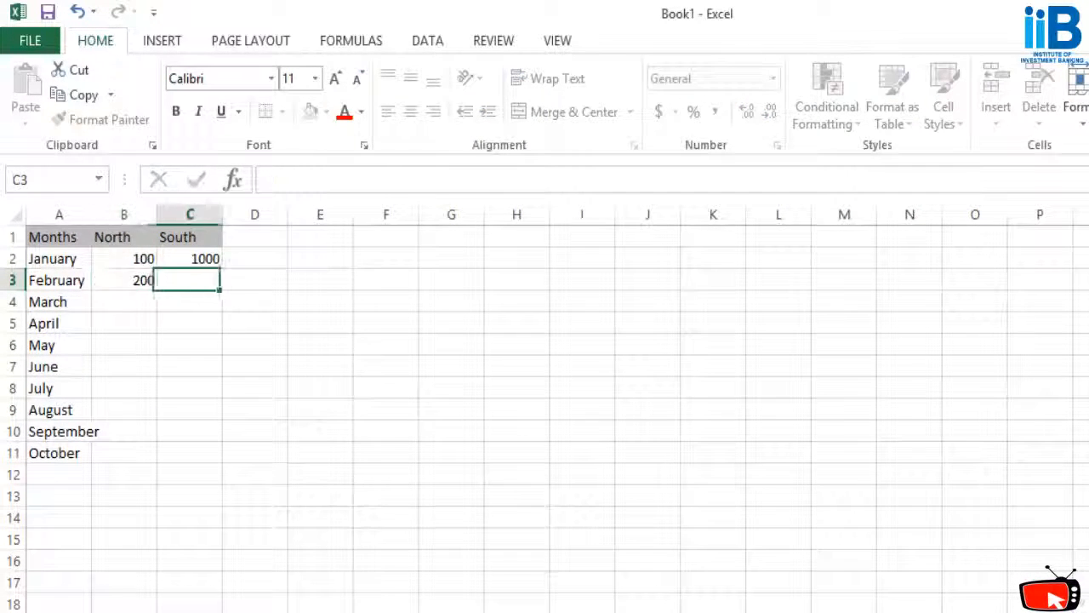
text(200)
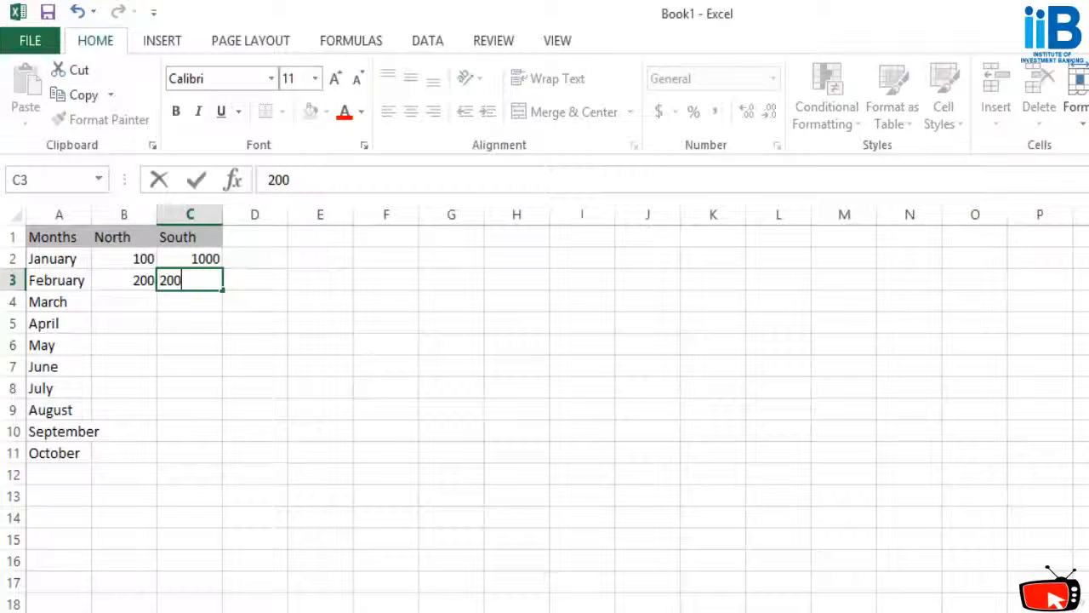
text(0)
key(Return)
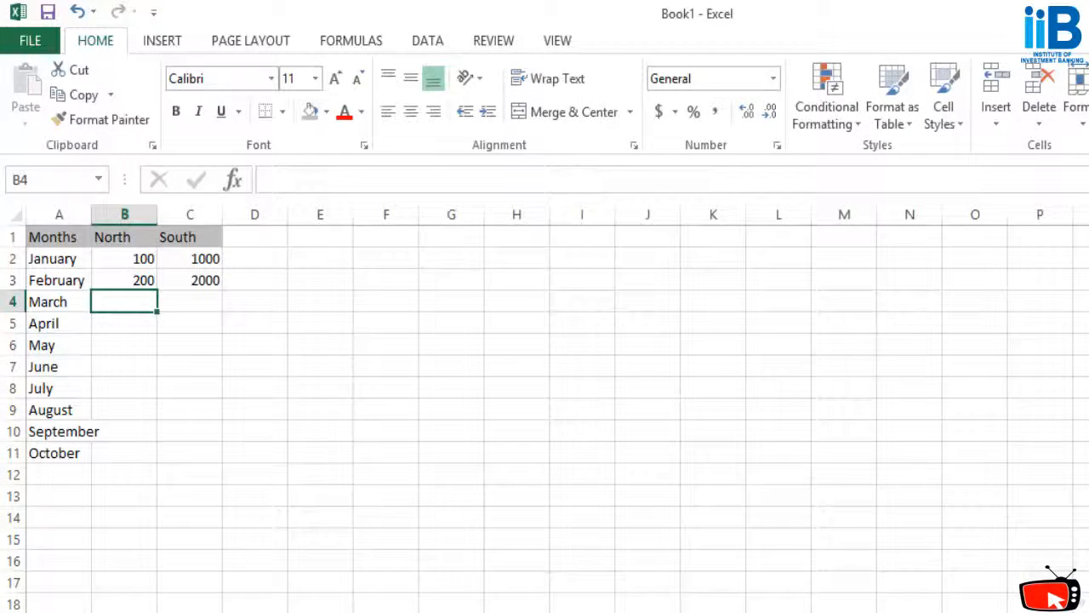
Enter the March values: 400 for North in B4 and 2000 for South in C4.
text(3)
key(BackSpace)
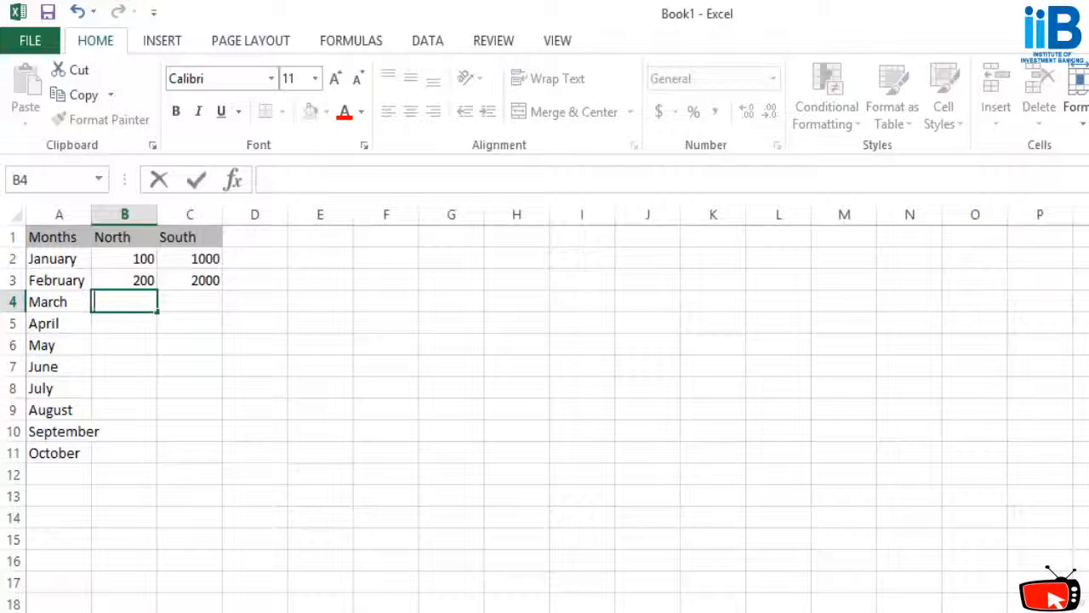
text(400)
key(Tab)
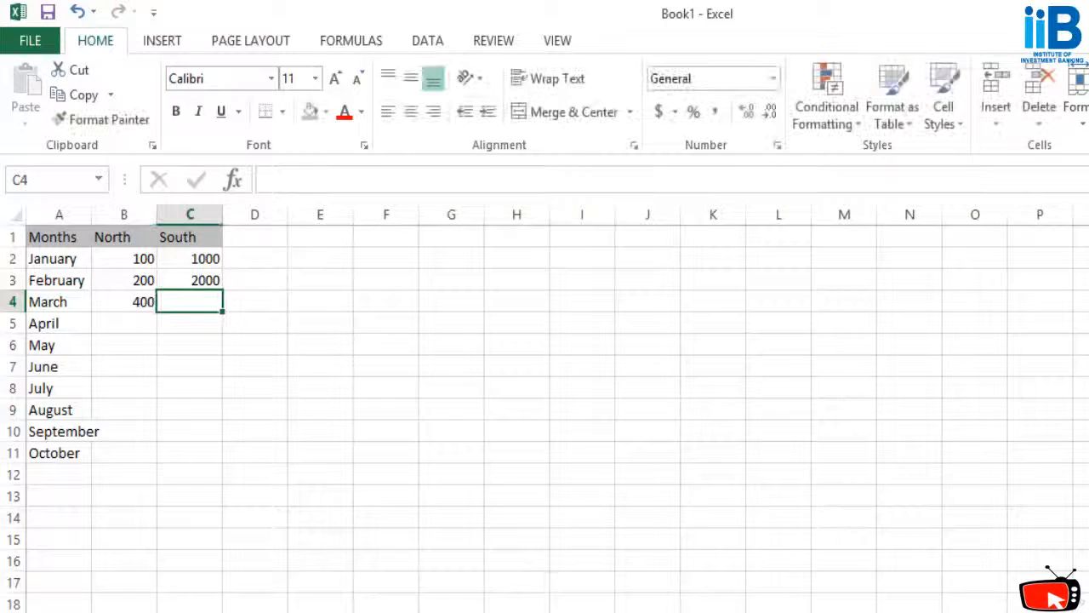
text(100)
key(BackSpace)
key(BackSpace)
key(BackSpace)
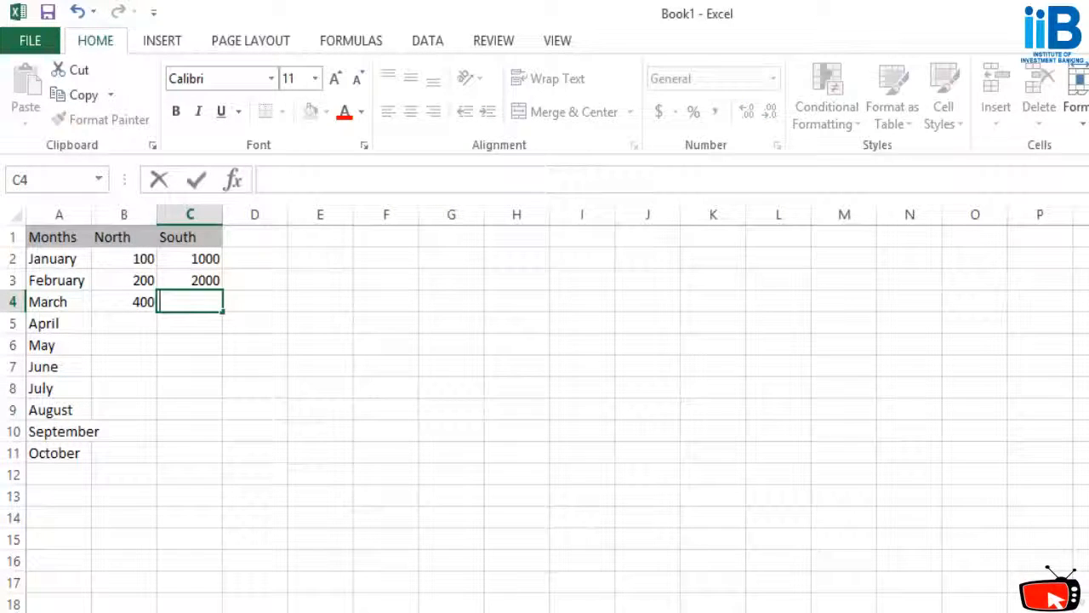
text(2000)
key(Return)
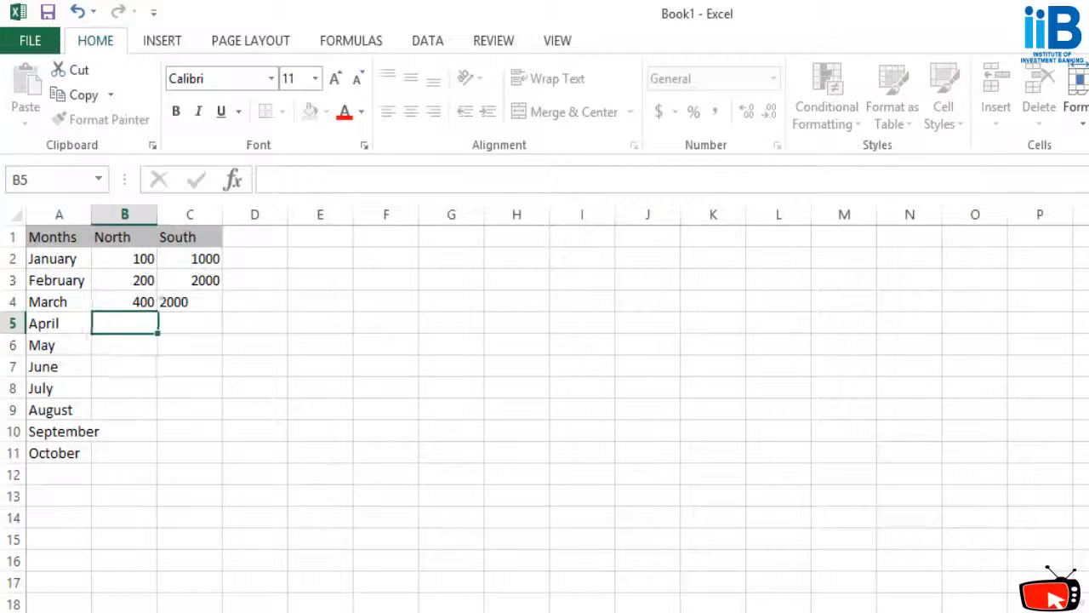
Enter North and South values of 150 and 150 for April, and 200 and 20000 for May.
text(150)
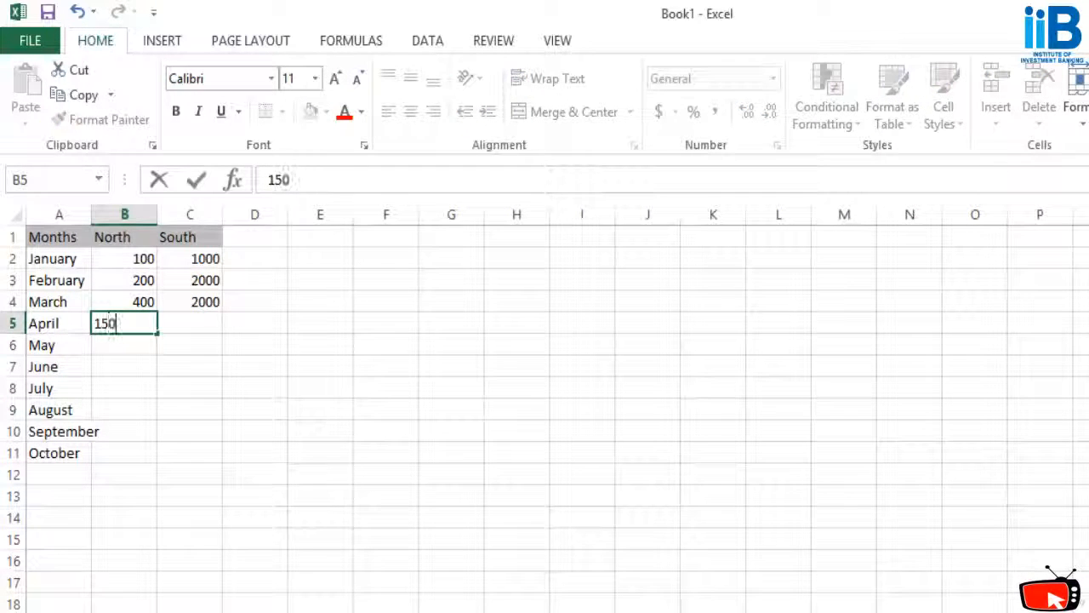
key(Tab)
text(150)
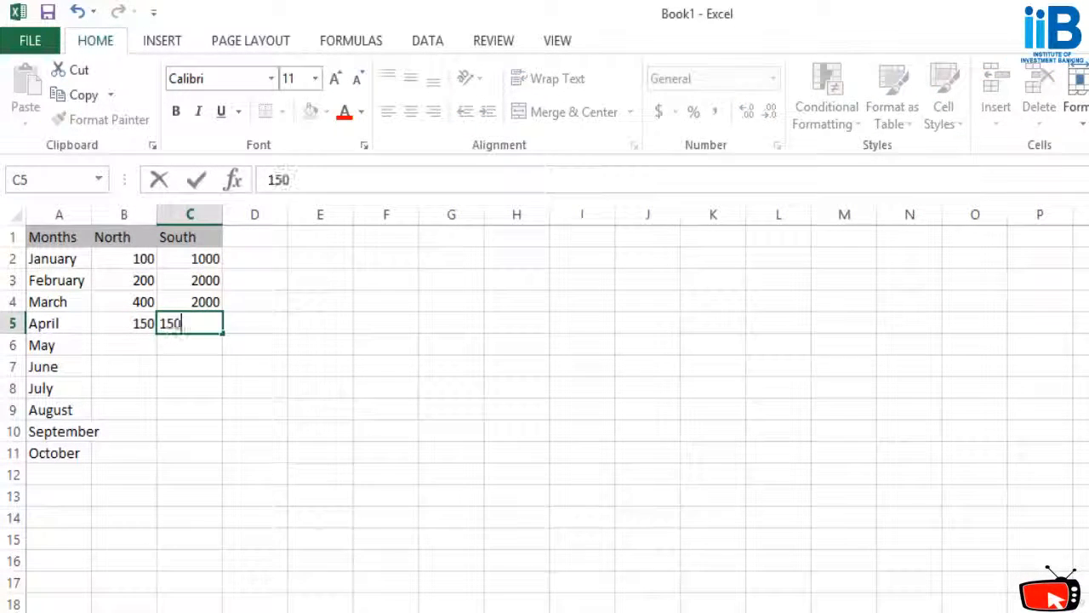
key(Return)
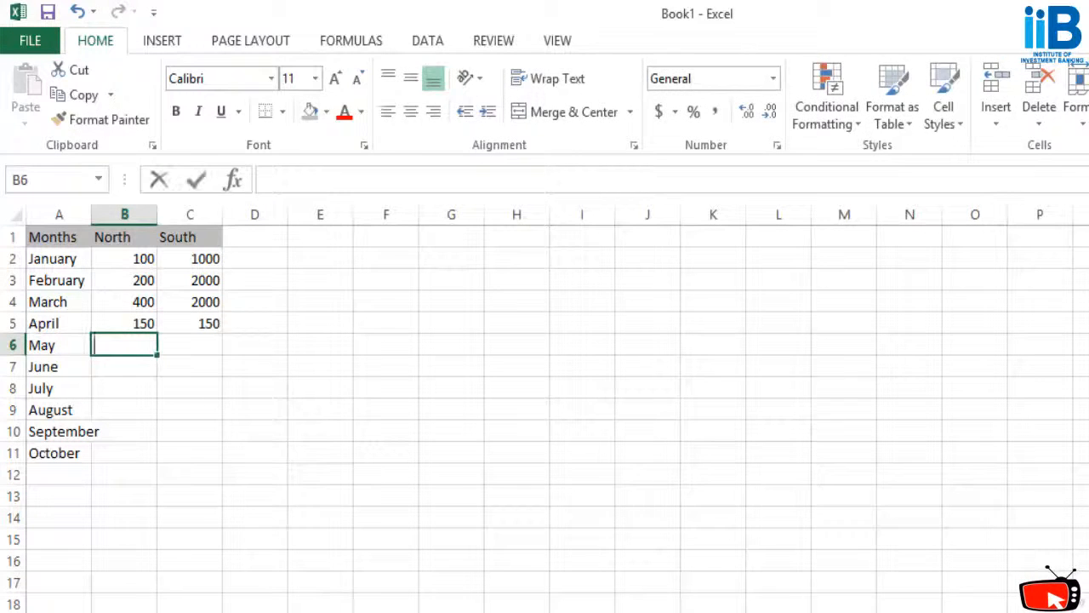
text(200)
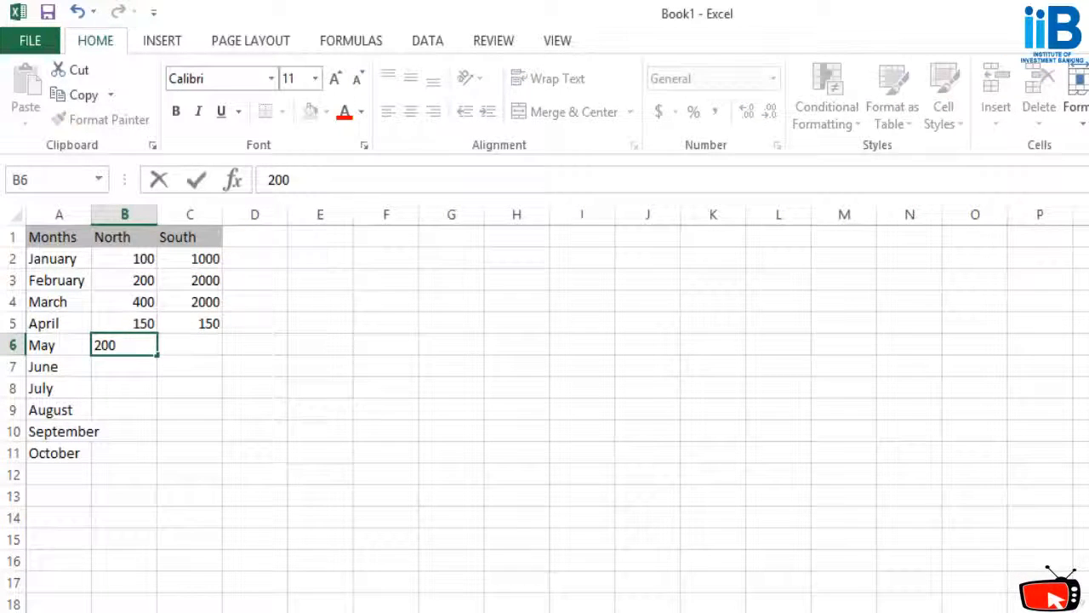
key(Tab)
text(20000)
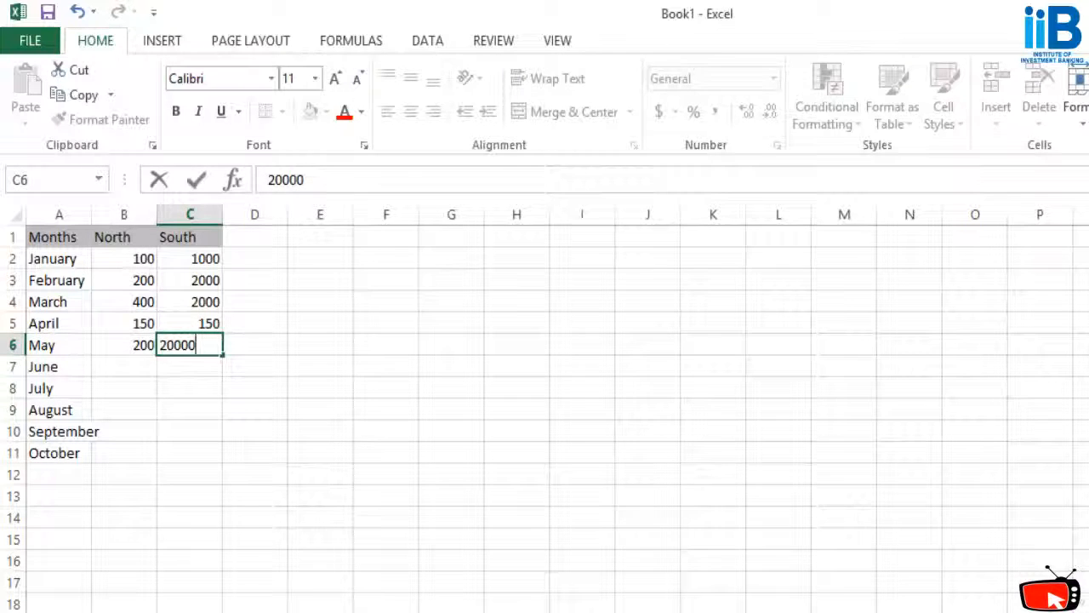
key(Return)
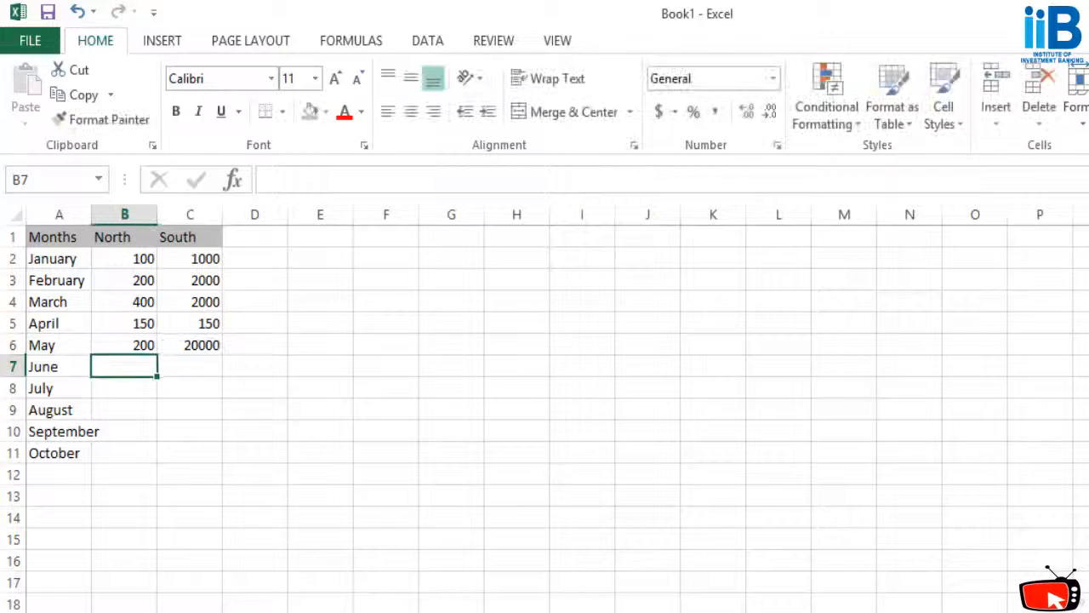
Enter the June values: 2000 for North in B7 and 2500 for South in C7.
text(2000)
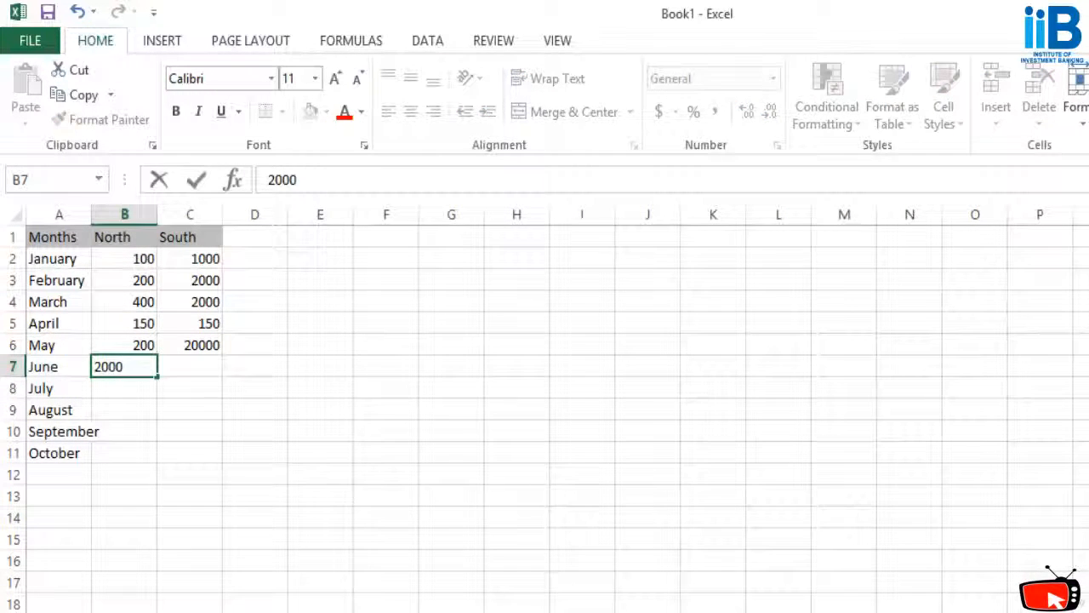
key(Tab)
text(2)
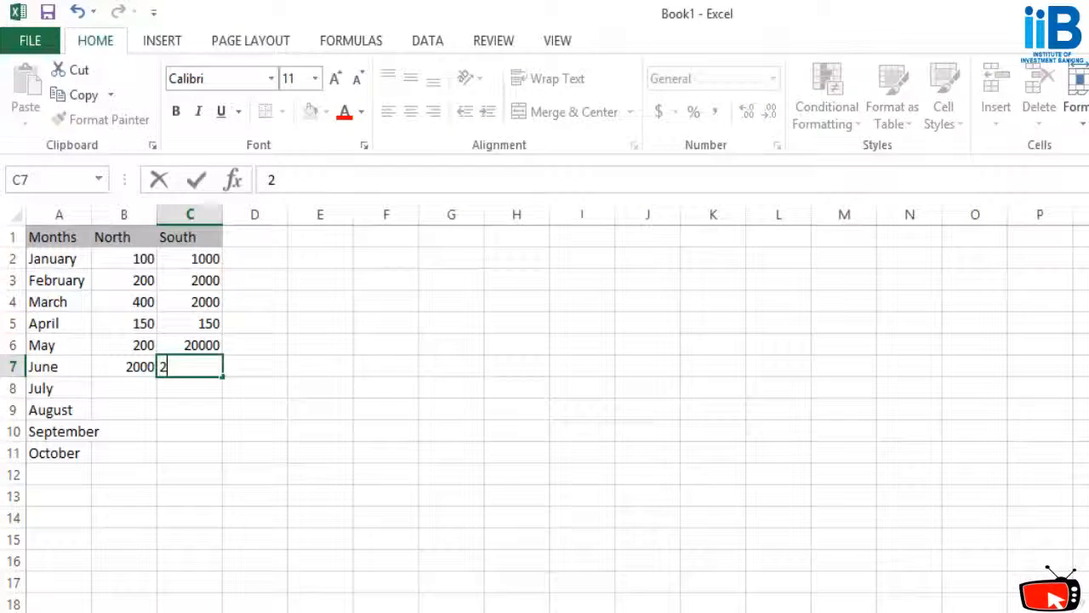
text(500)
key(Return)
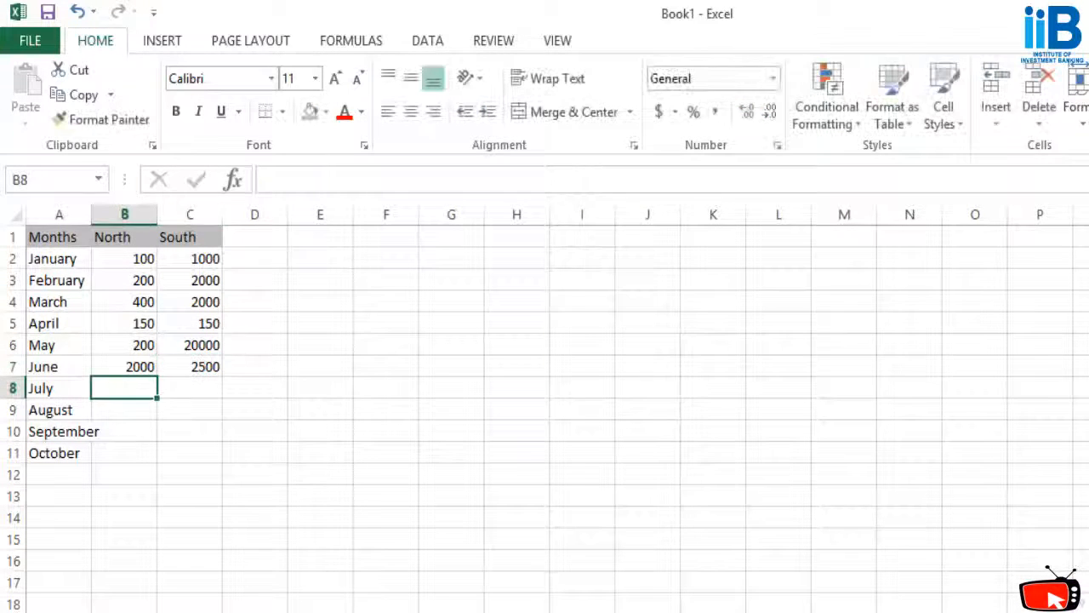
text(200)
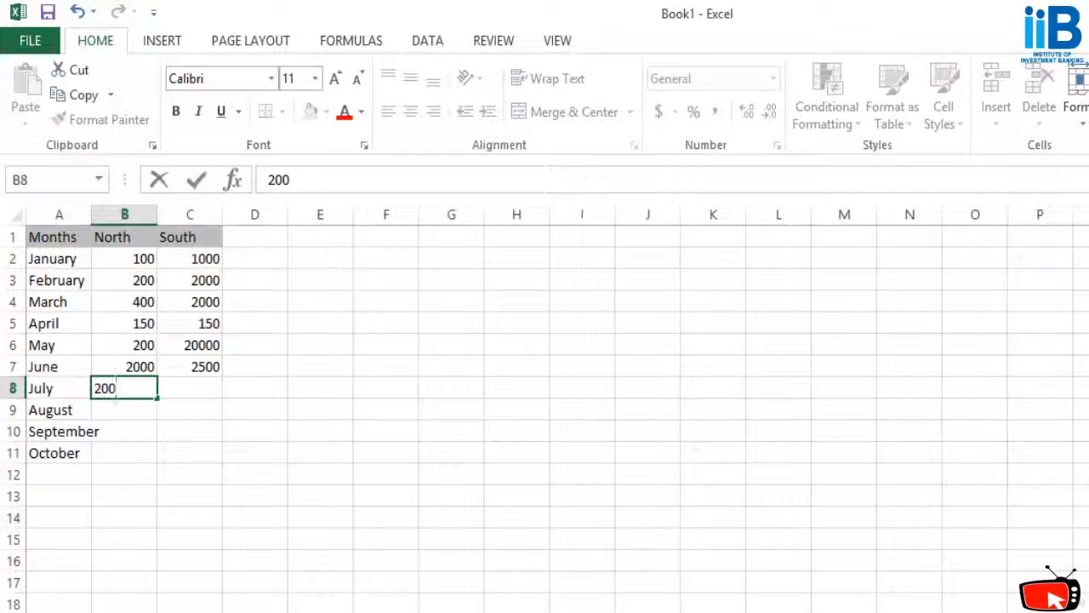
key(Tab)
text(1)
key(BackSpace)
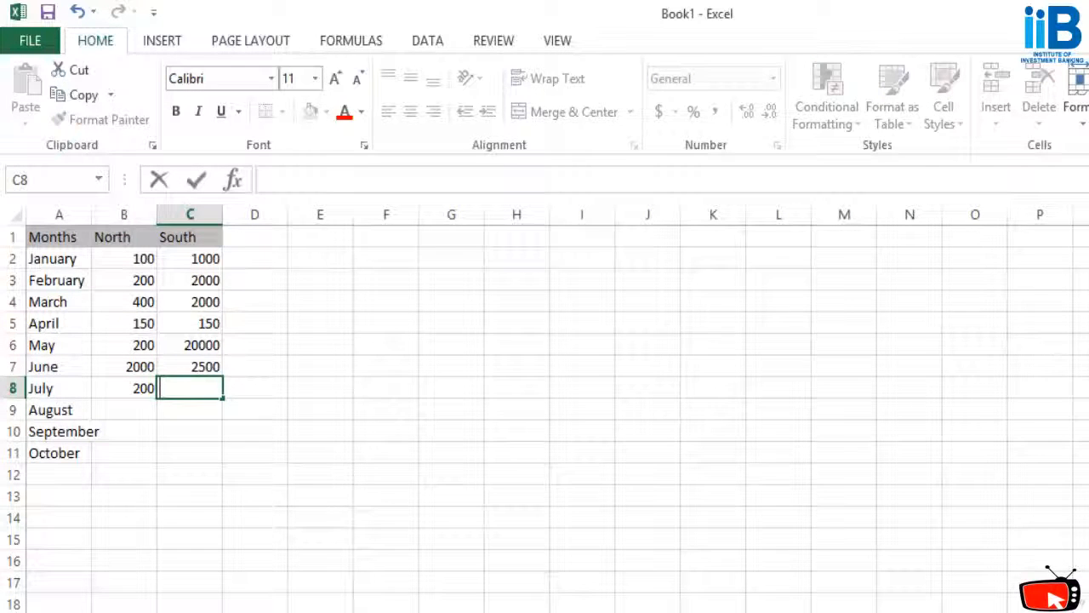
key(Left)
key(Delete)
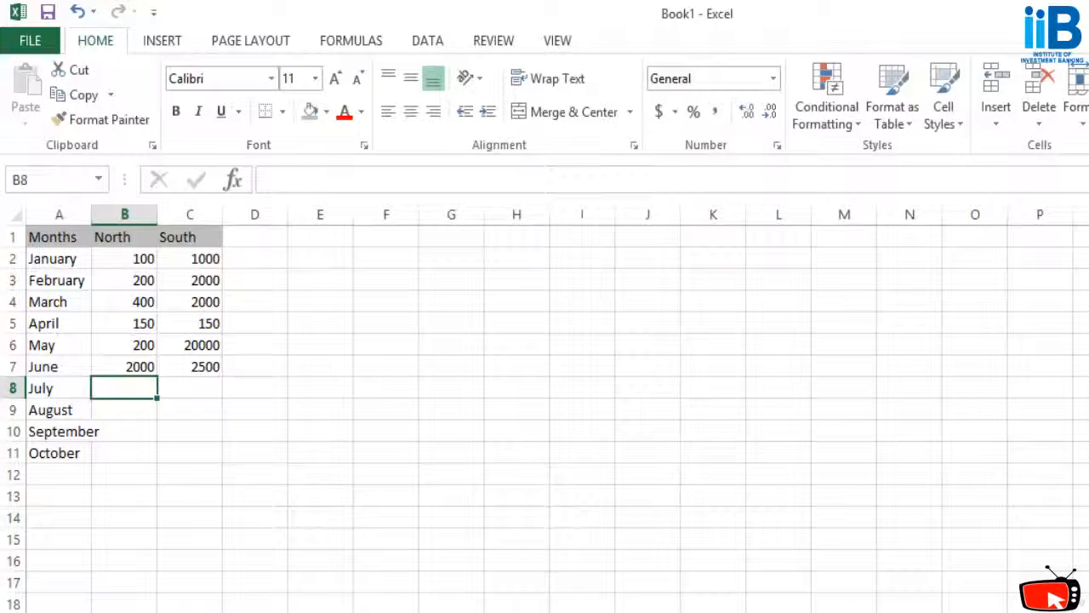
key(Down)
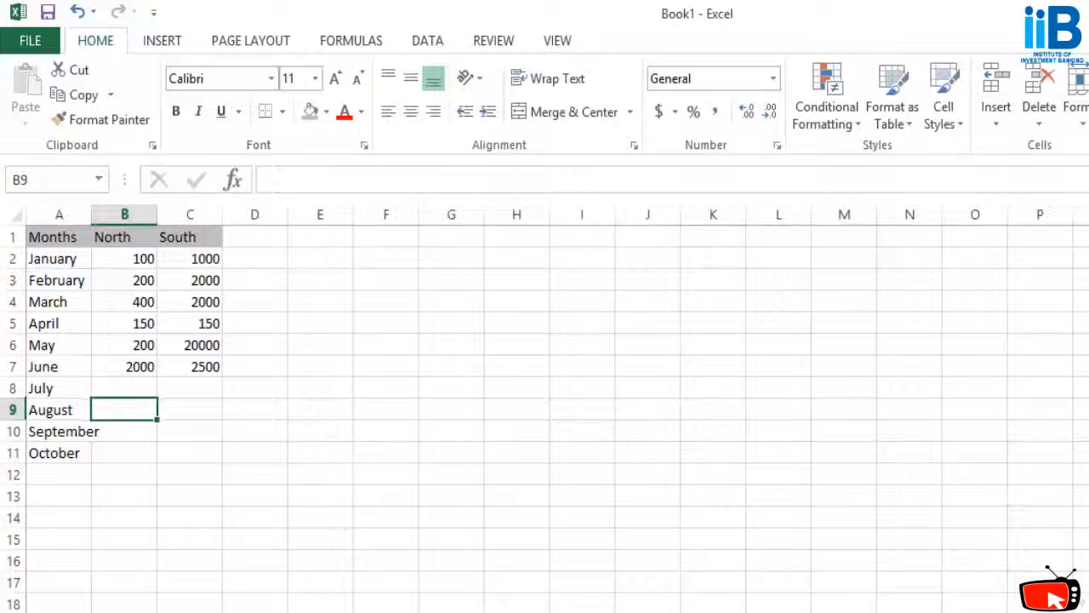
key(Up)
Enter the July values: 400 for North in B8 and 200 for South in C8.
key(F2)
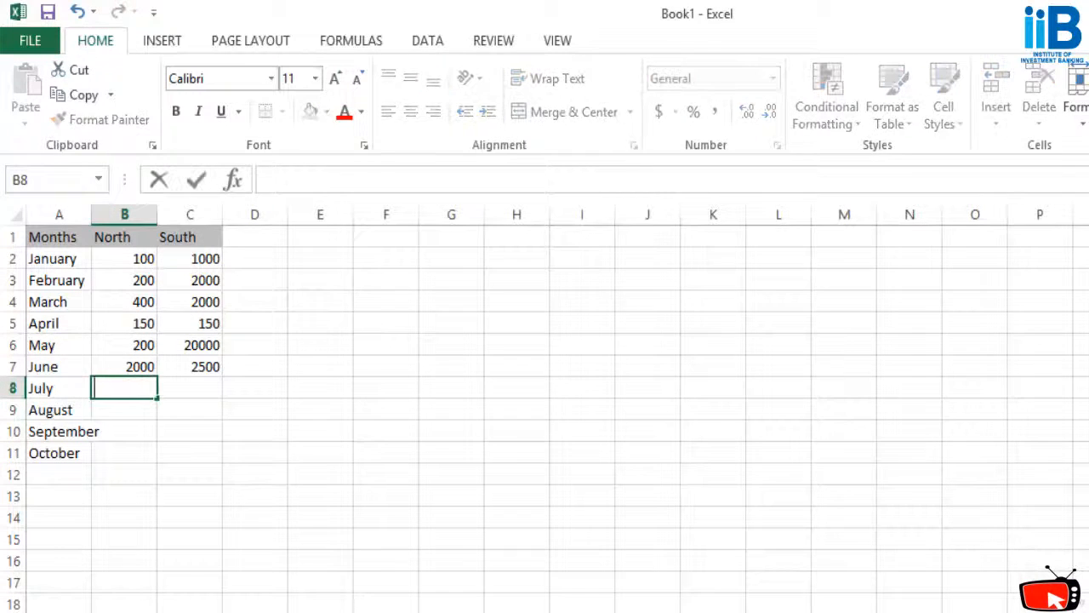
text(400)
key(Tab)
text(2)
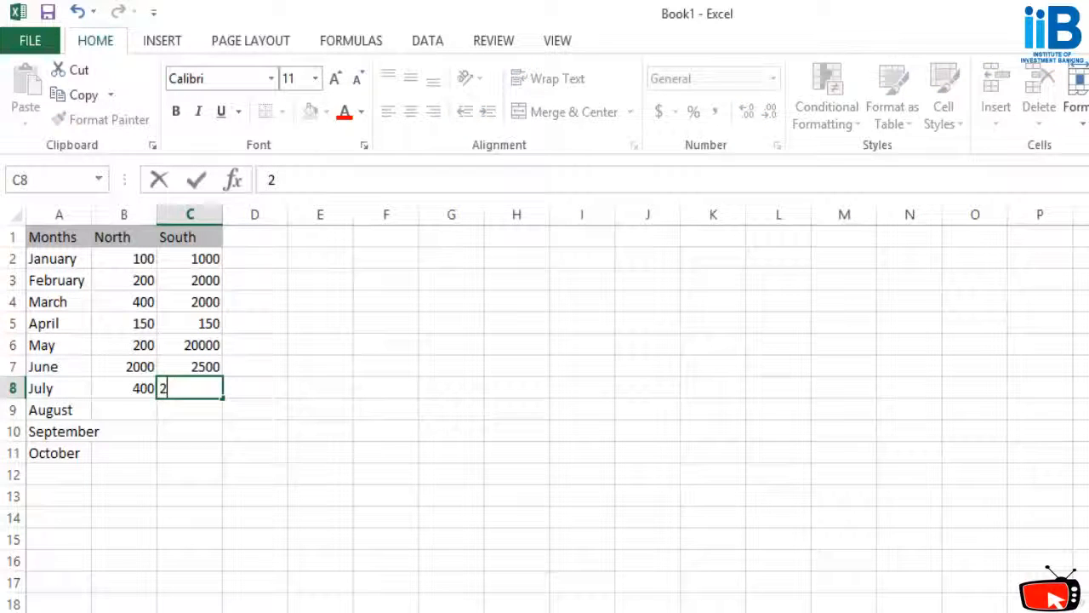
text(00)
key(Return)
text(100)
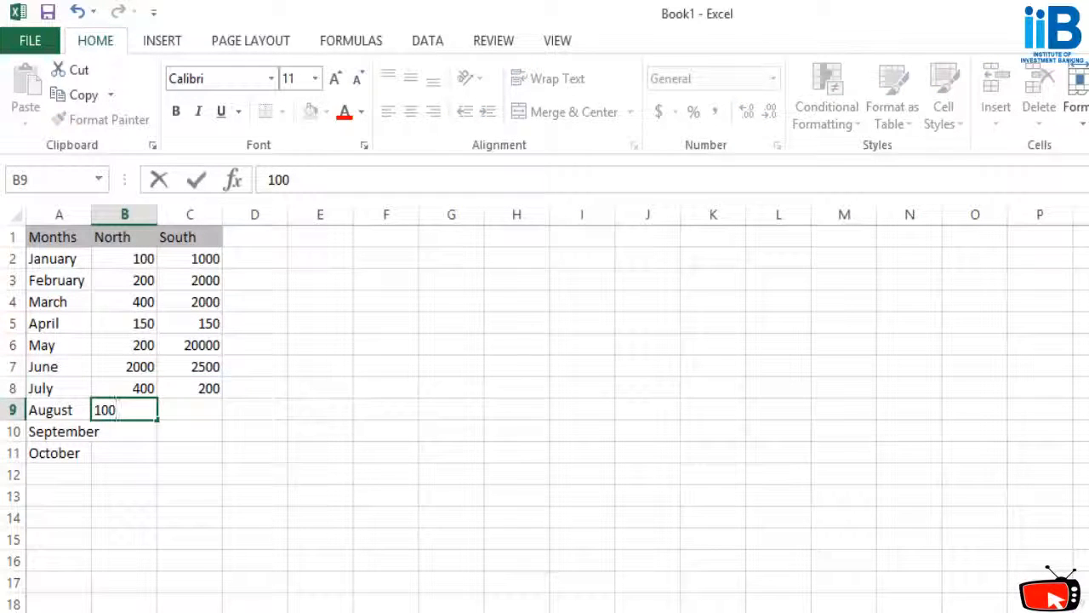
key(Tab)
text(100)
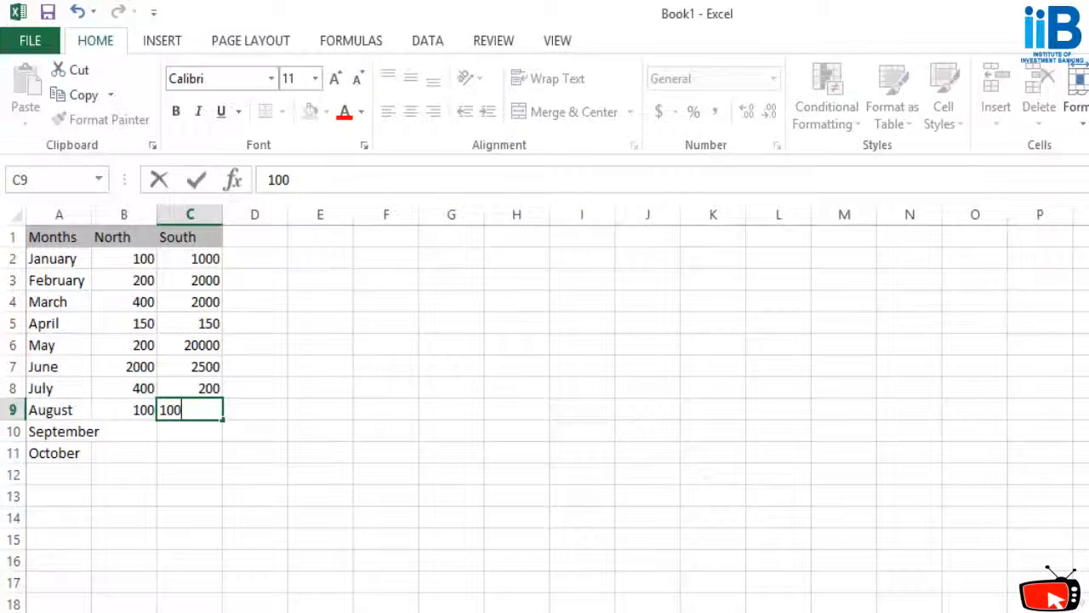
key(Left)
key(BackSpace)
key(Right)
key(Delete)
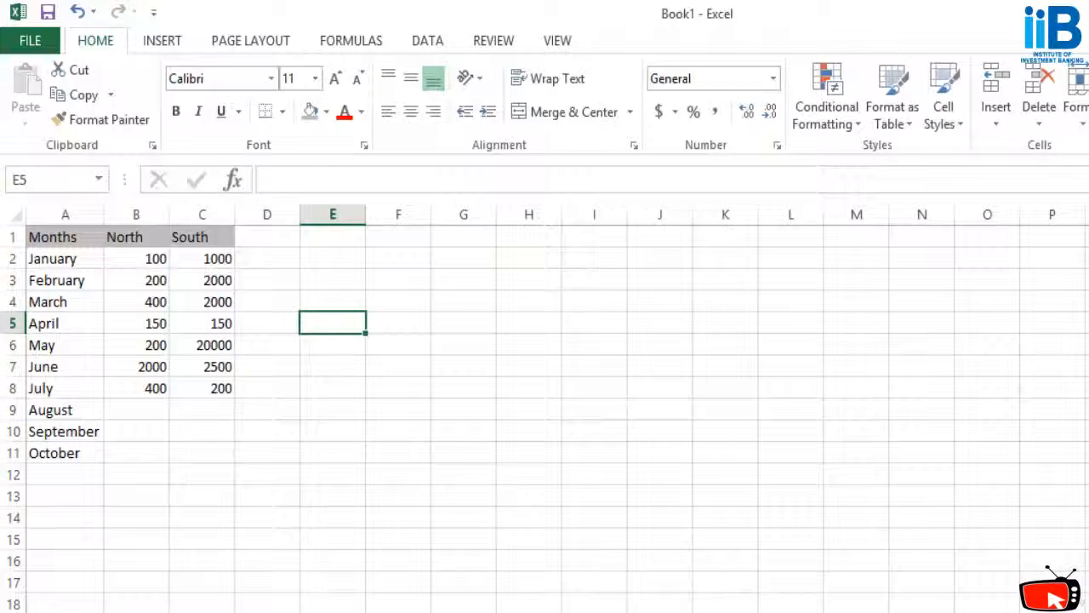
Enter the formula =OFFSET($A$2,1,2) in cell F6 and check it against the February South value in C3.
click(398, 345)
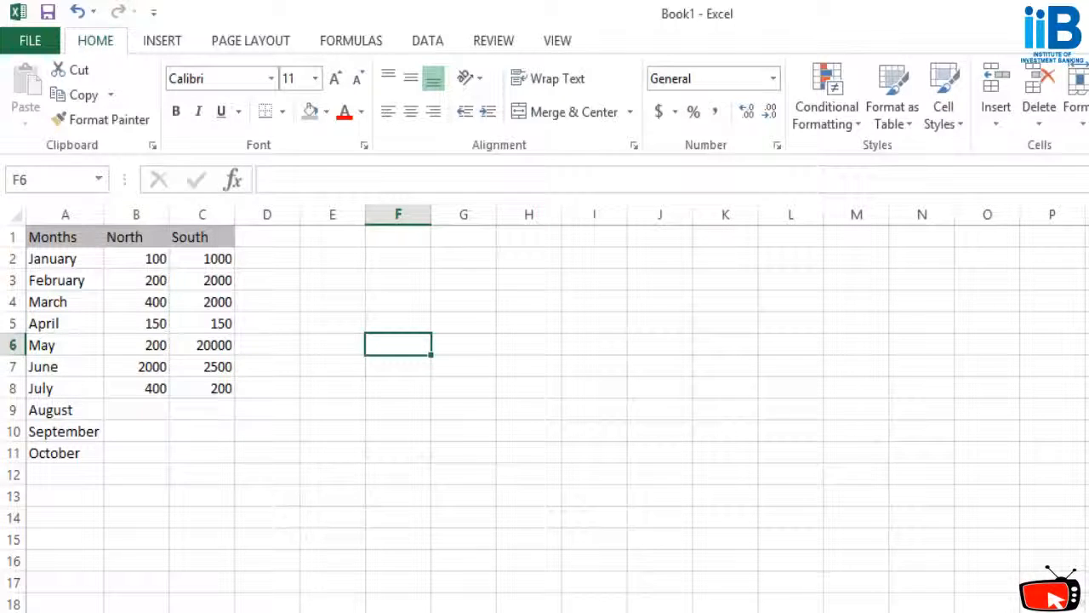
text(=offset)
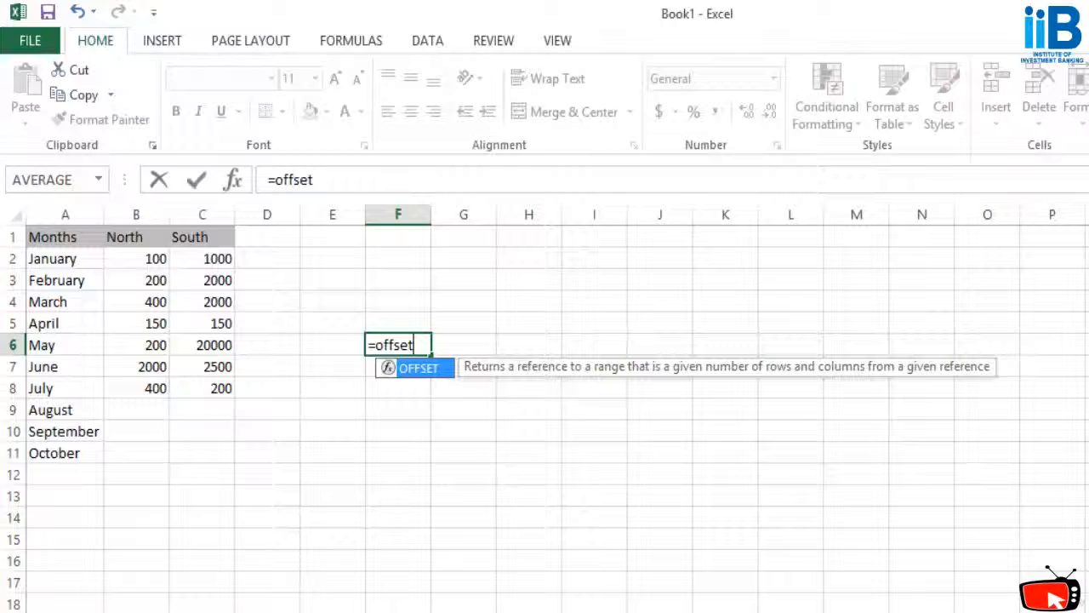
text(()
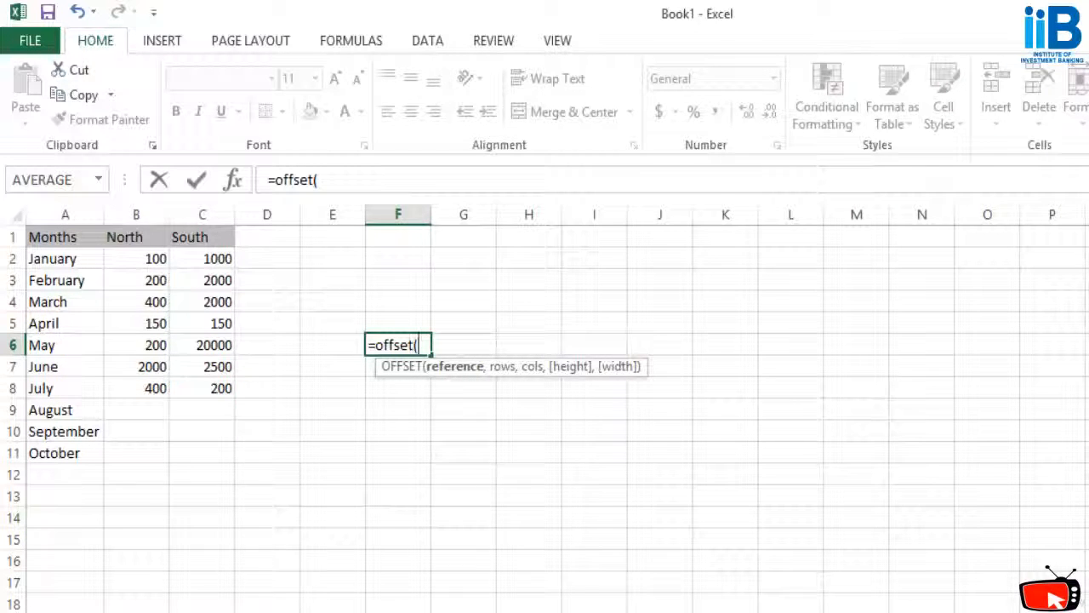
text($A$2)
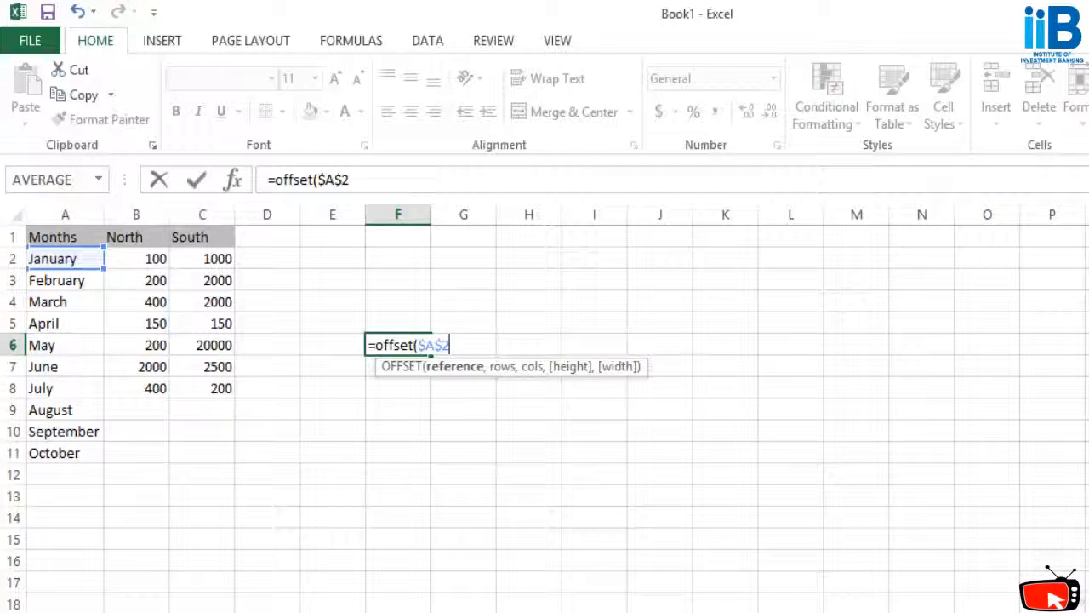
text(,)
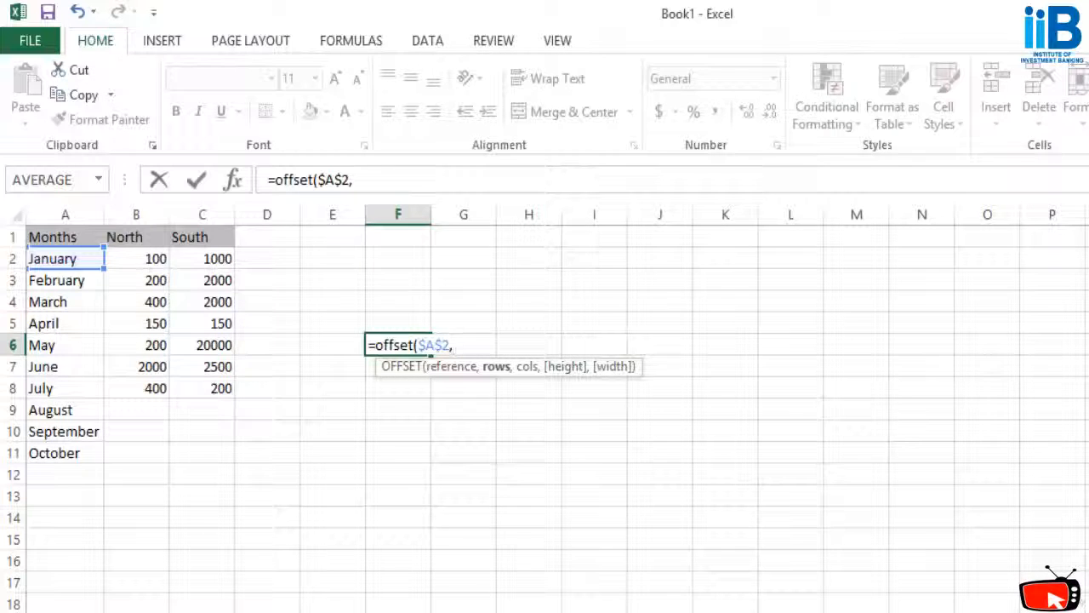
text(1,2)
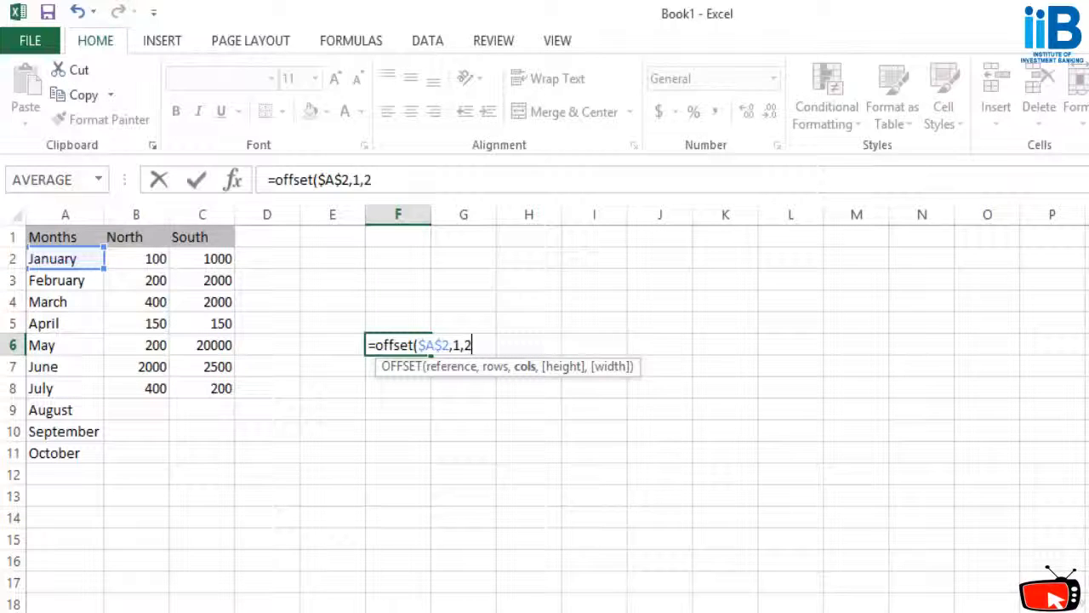
click(202, 280)
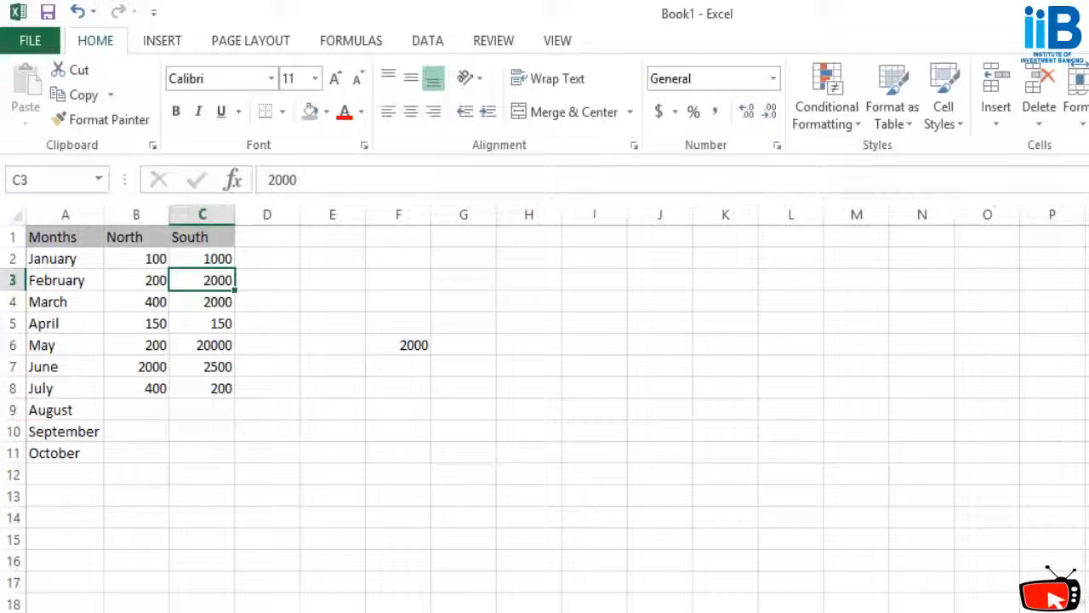
click(398, 345)
key(ctrl+grave)
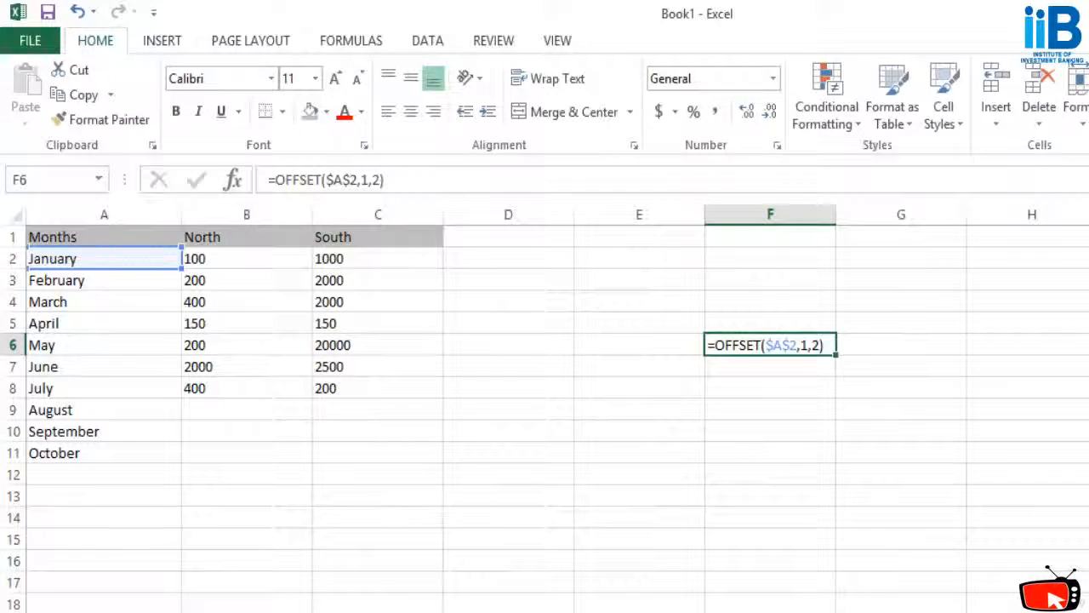
double_click(819, 344)
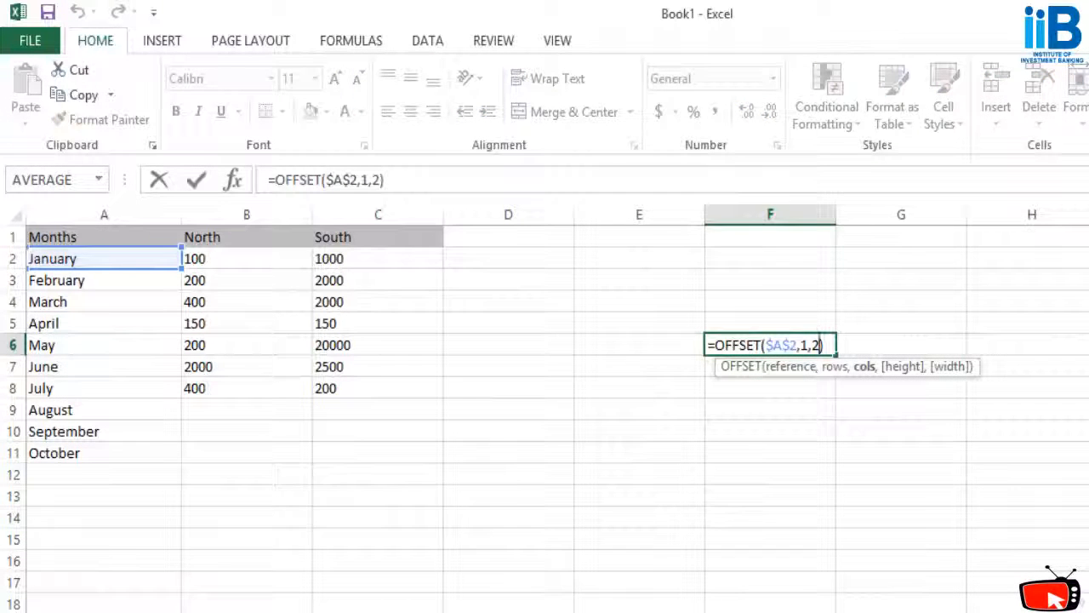
text(,)
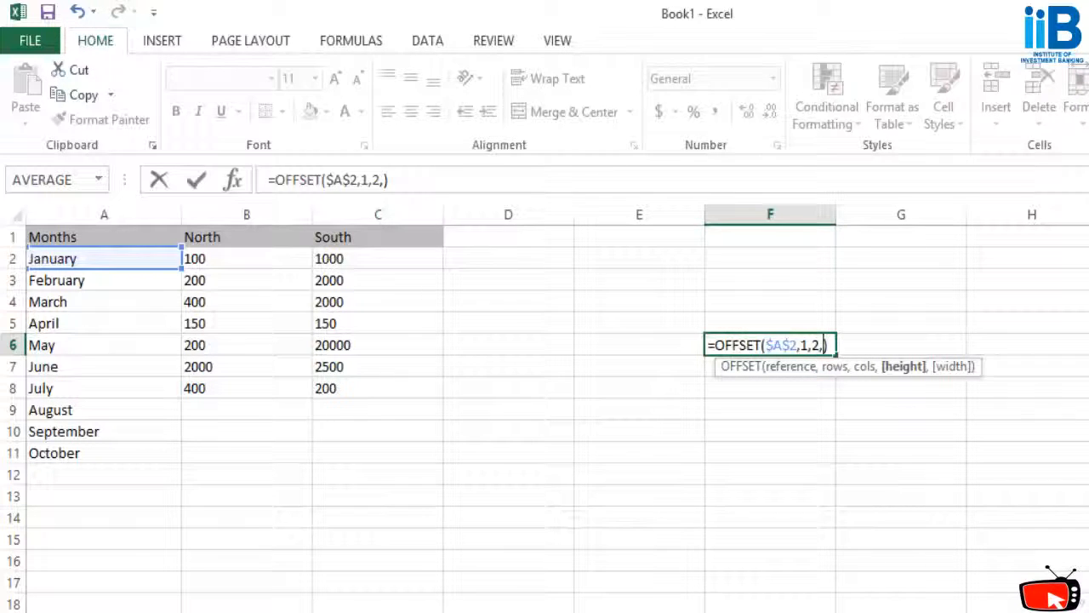
text(,1)
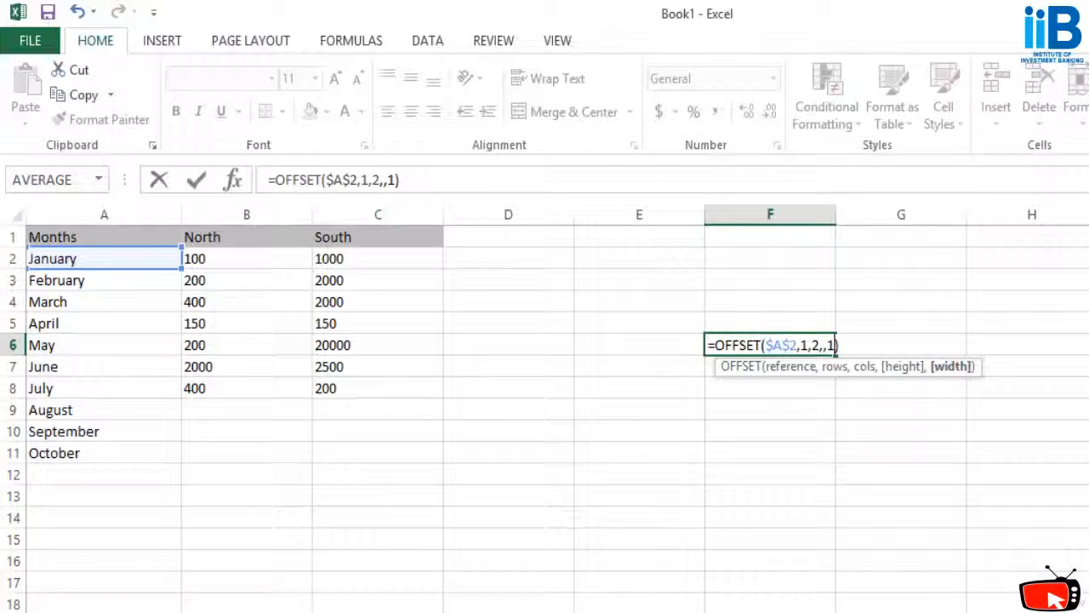
text(,)
key(Down)
key(Down)
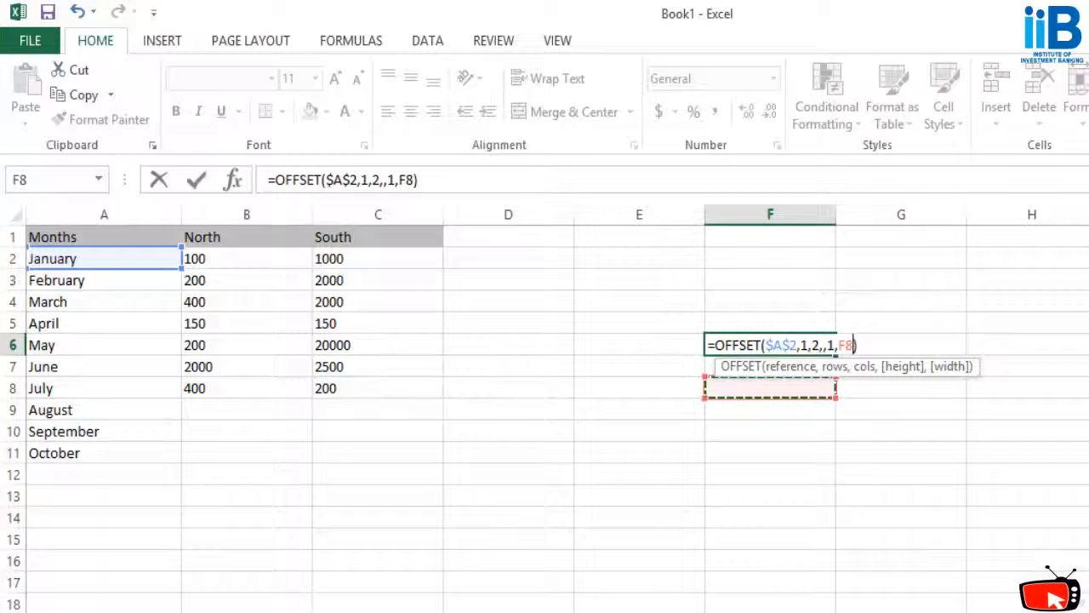
key(Escape)
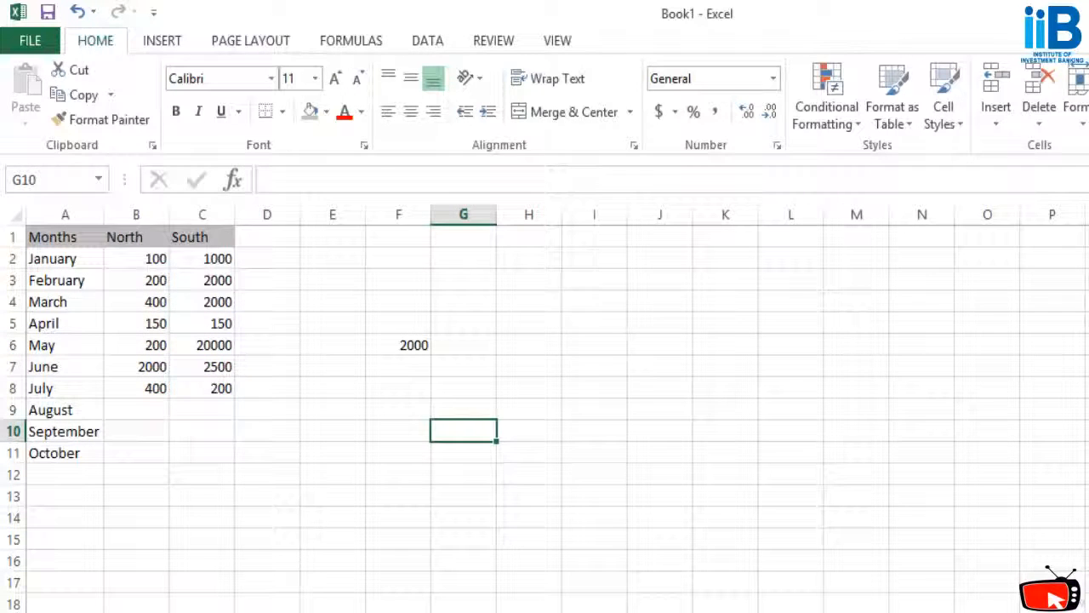
Extend the OFFSET formula in F6 with a height of 1 and a width of 1, giving =OFFSET($A$2,1,2,1,1).
click(398, 345)
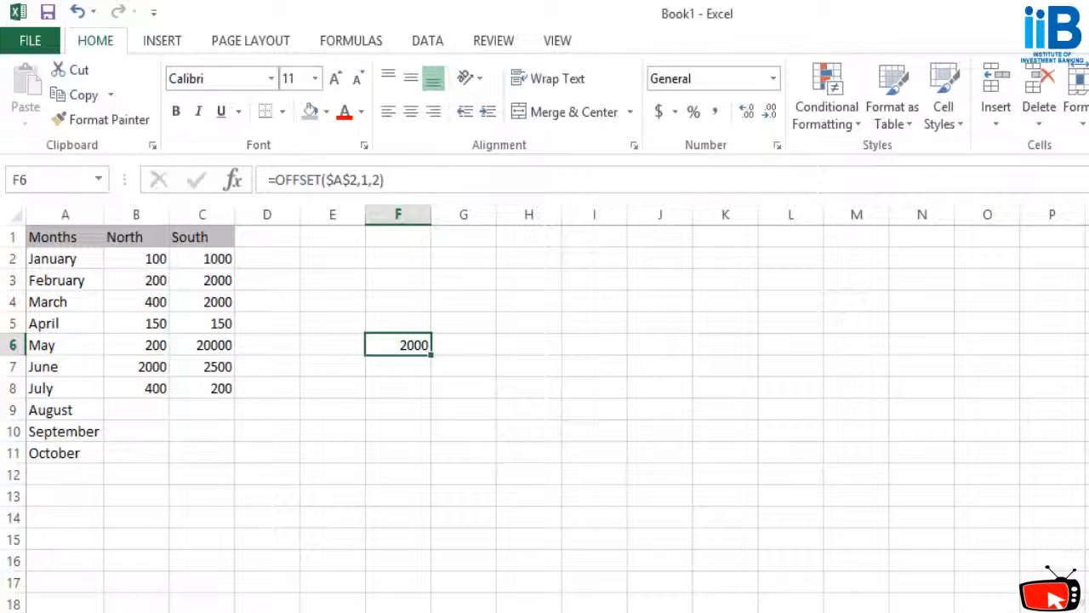
key(F2)
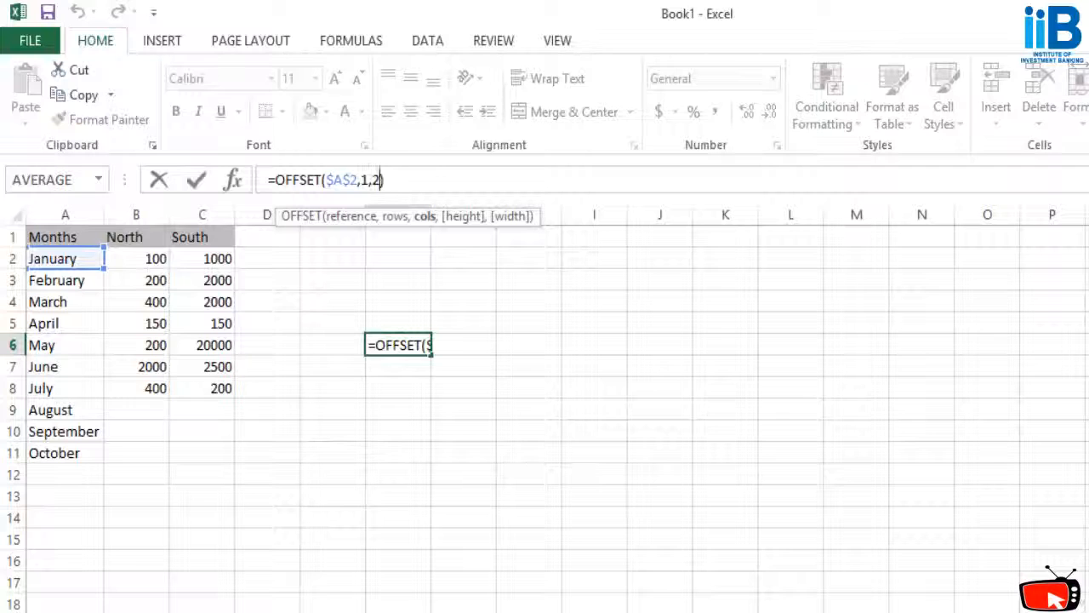
text(,1,)
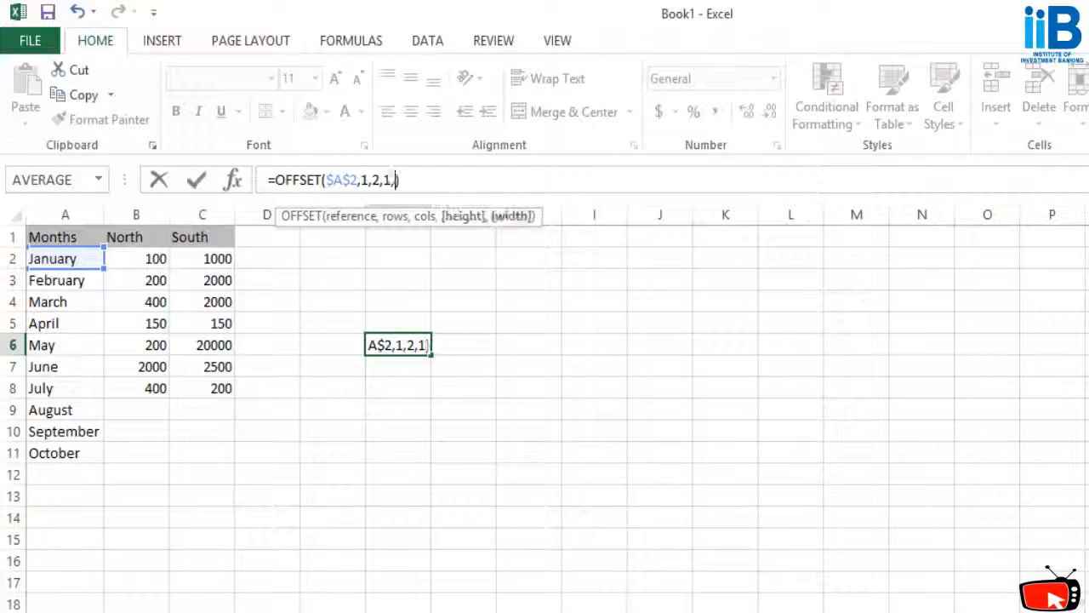
text(1)
key(Return)
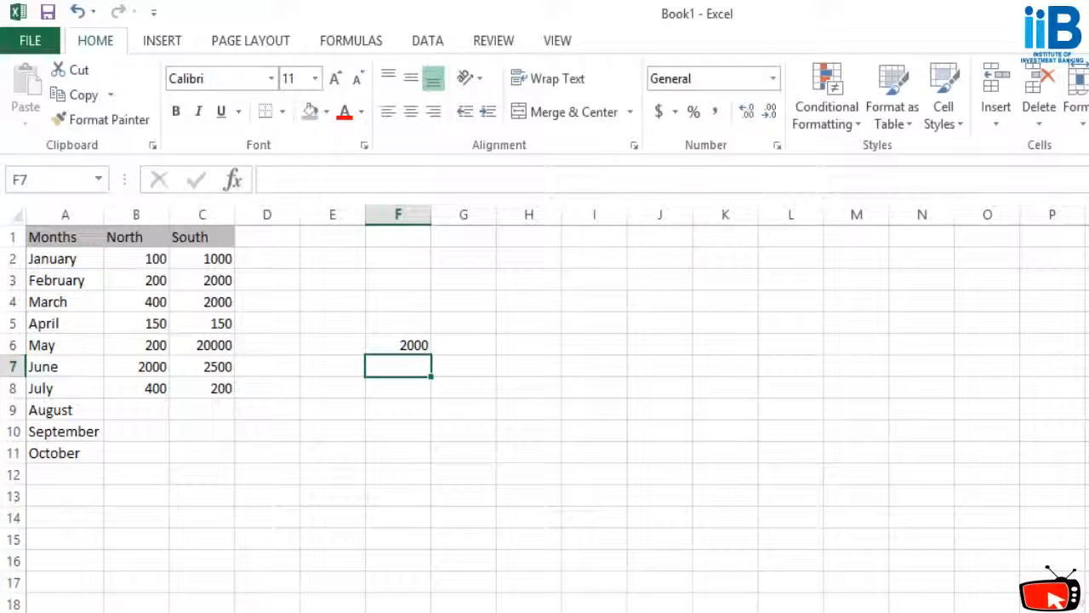
key(Up)
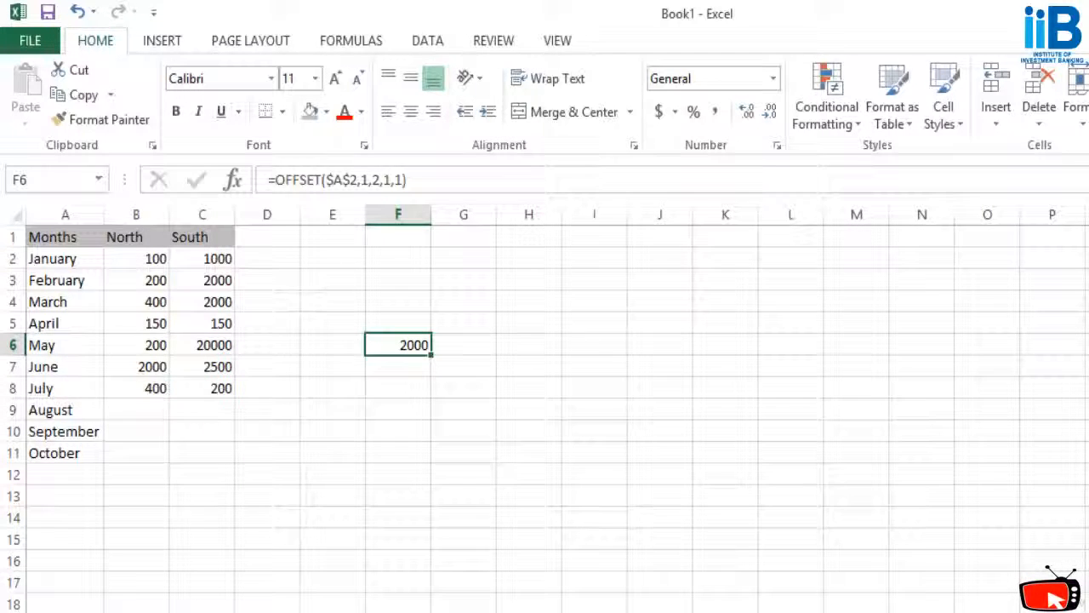
Start a formula in cell H12 that nests OFFSET inside SUM, with $A$2 as the OFFSET reference.
click(398, 259)
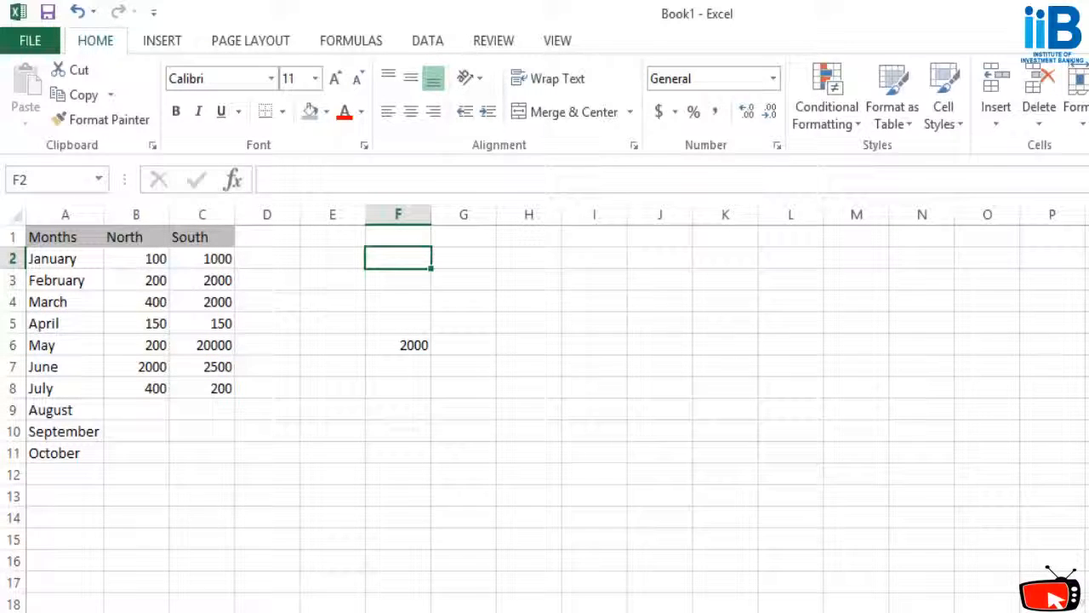
click(464, 474)
click(528, 474)
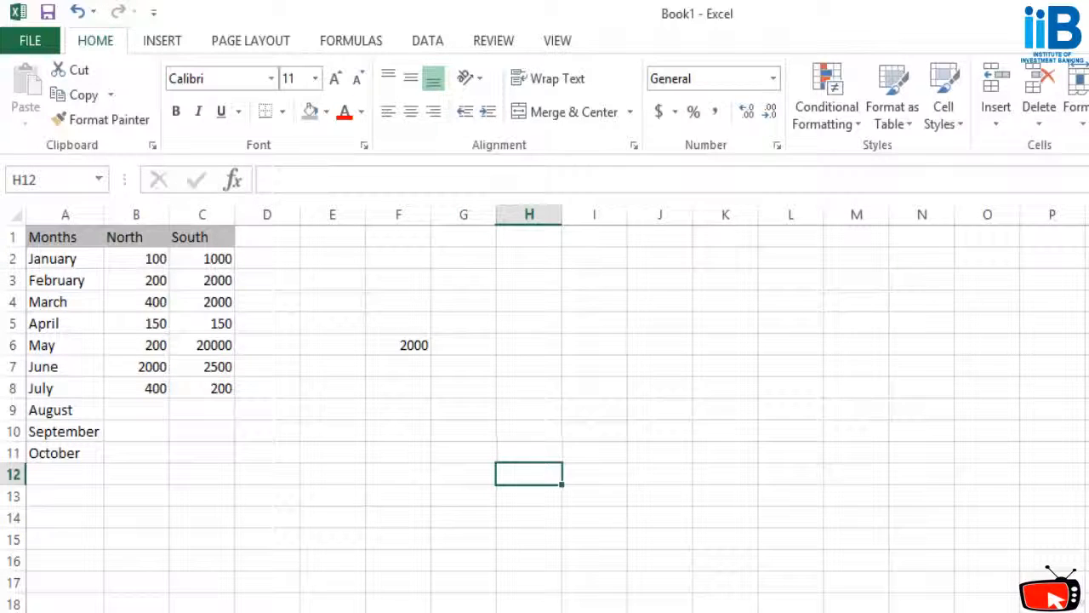
text(=sum)
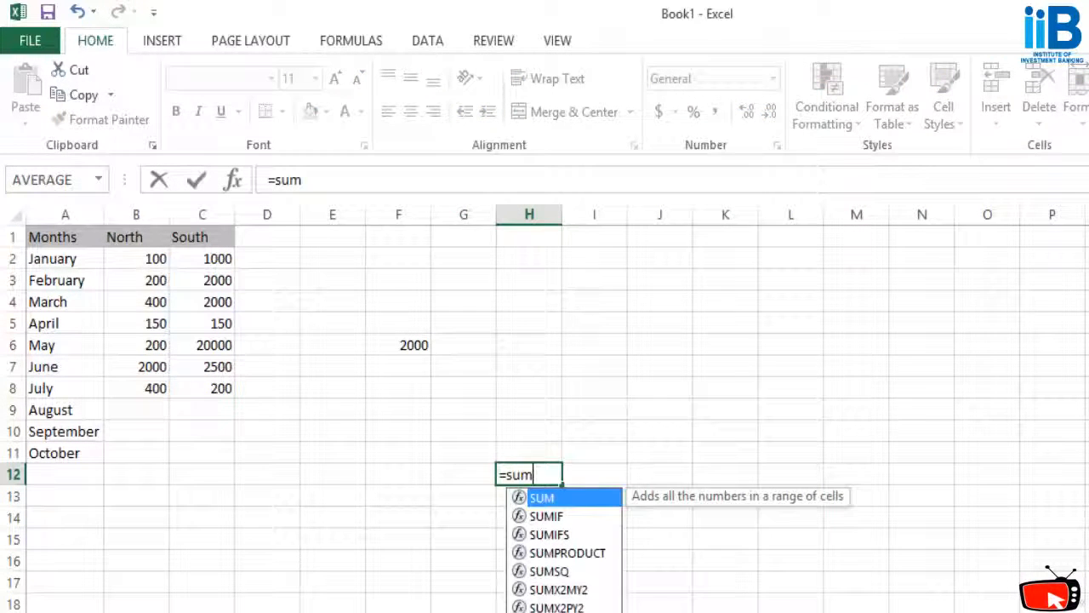
text(()
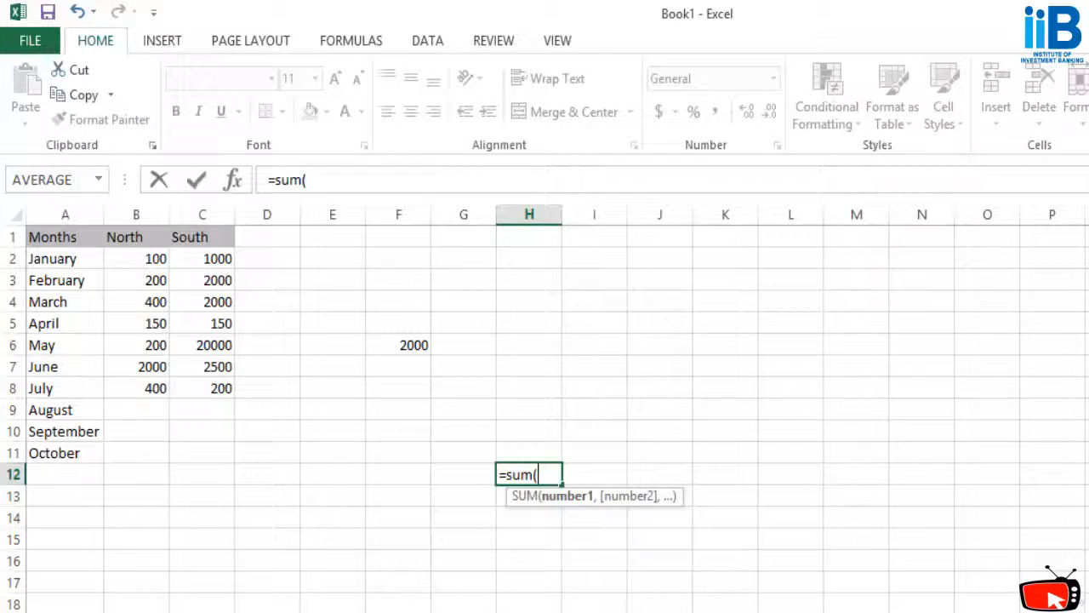
text(off)
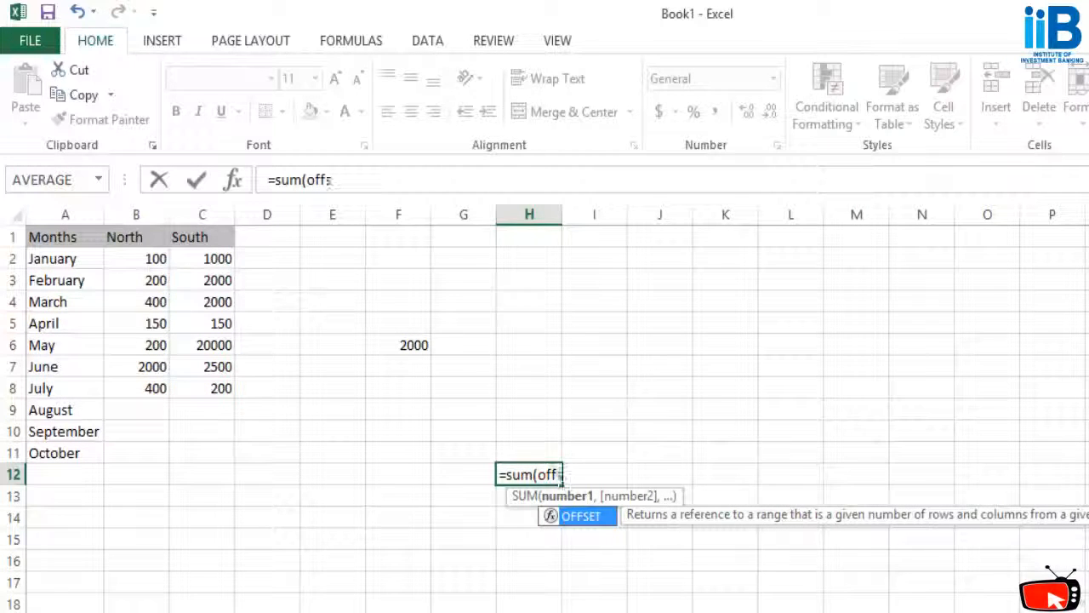
text(set()
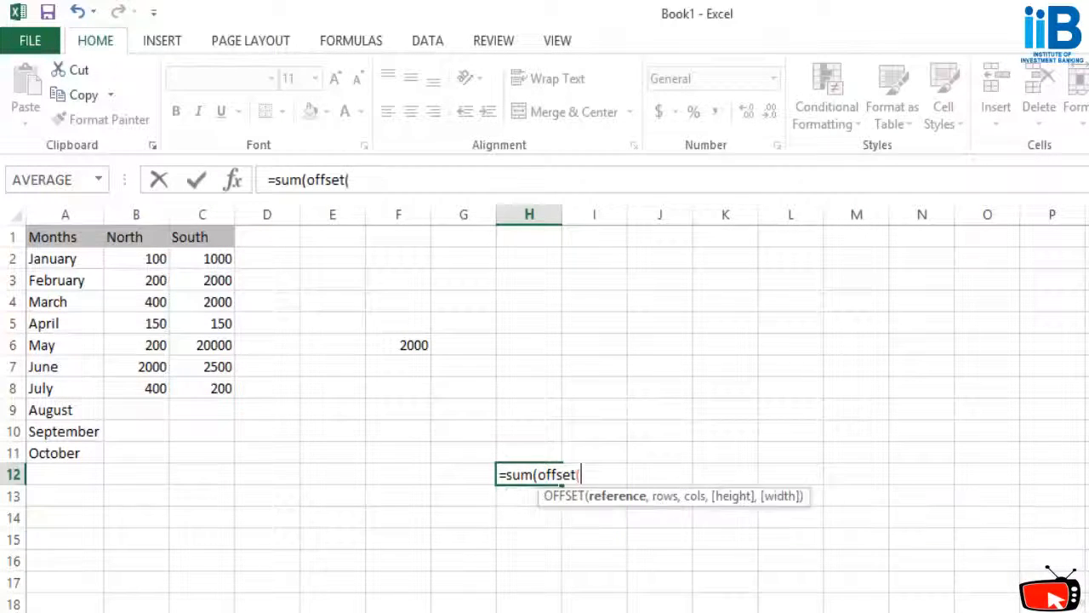
text($a$)
key(BackSpace)
key(BackSpace)
text(A$2,)
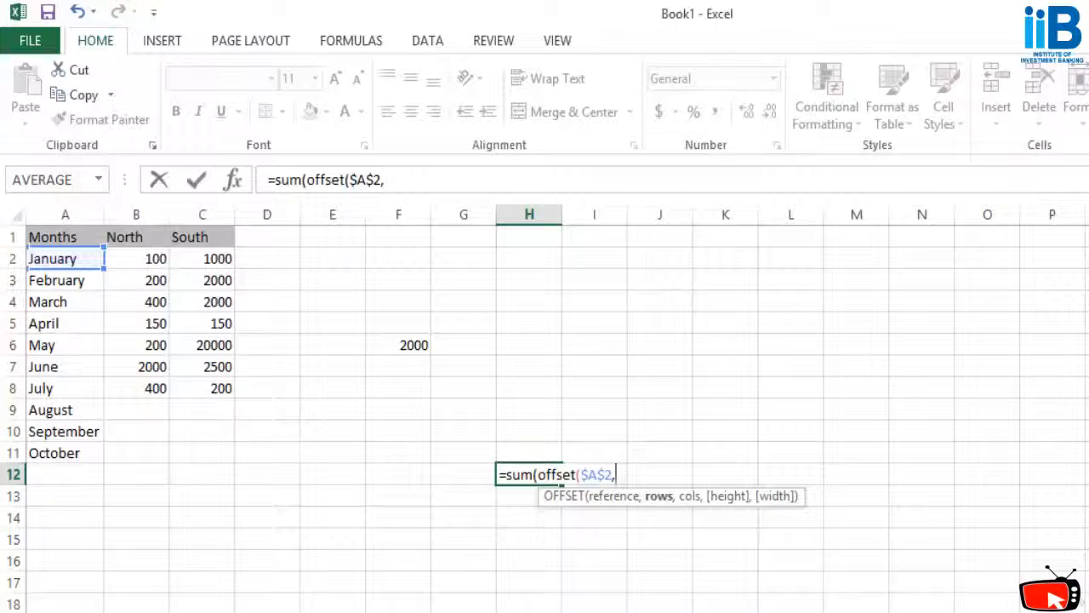
Complete the H12 formula with 0 rows, 1 column, height 7 and width 1, giving =SUM(OFFSET($A$2,0,1,7,1)).
text(0,)
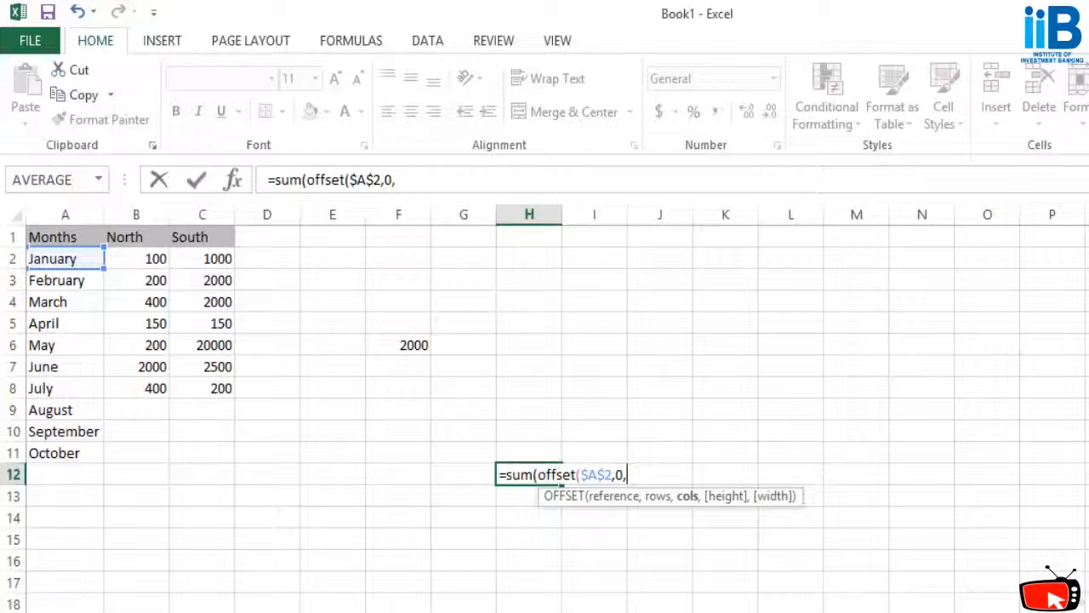
text(1,)
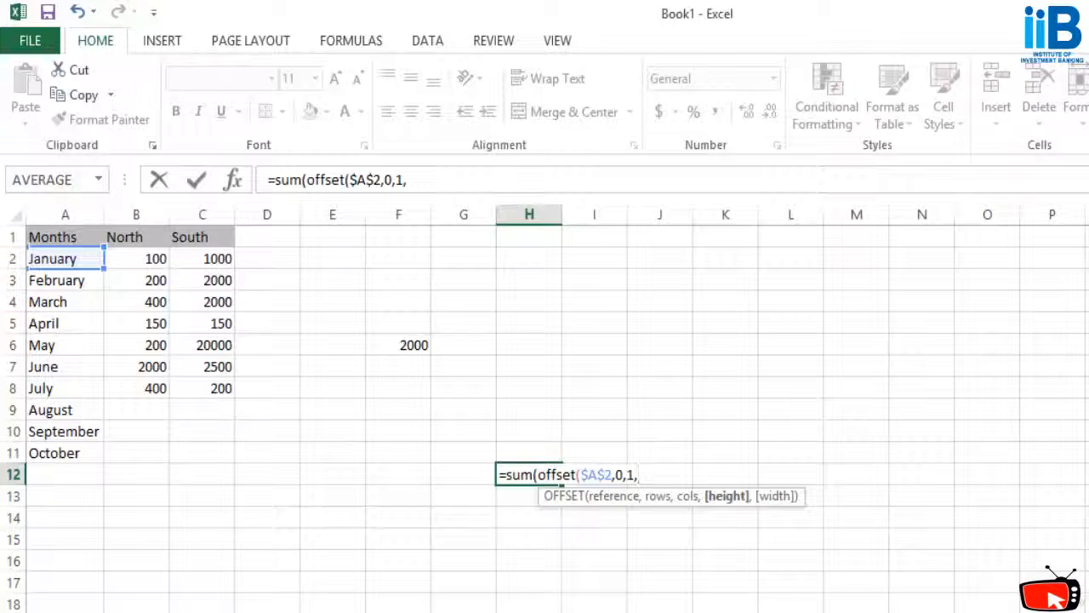
text(7,1))
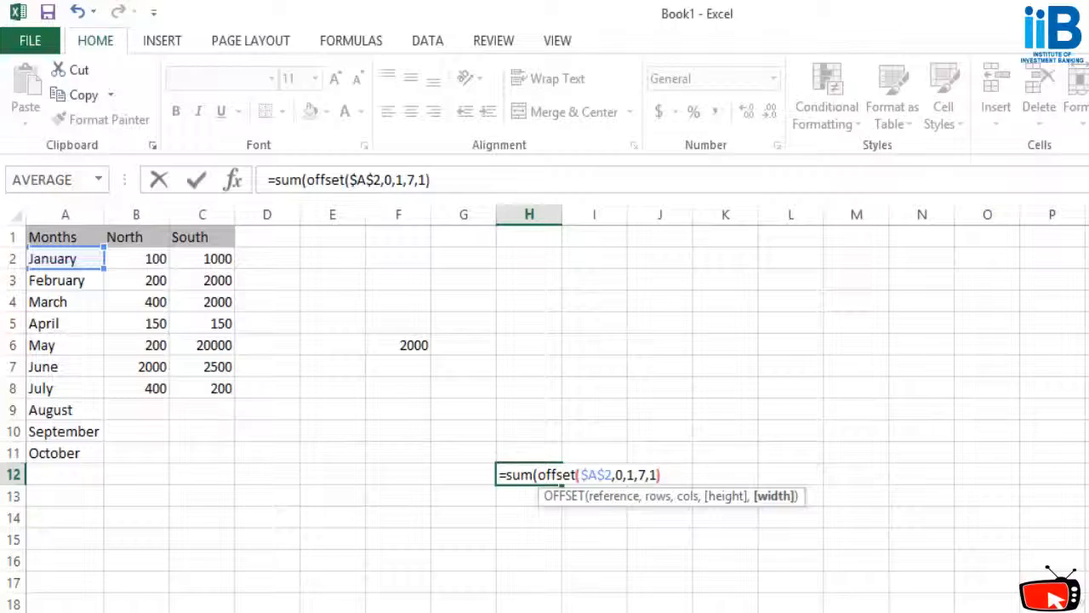
key(Return)
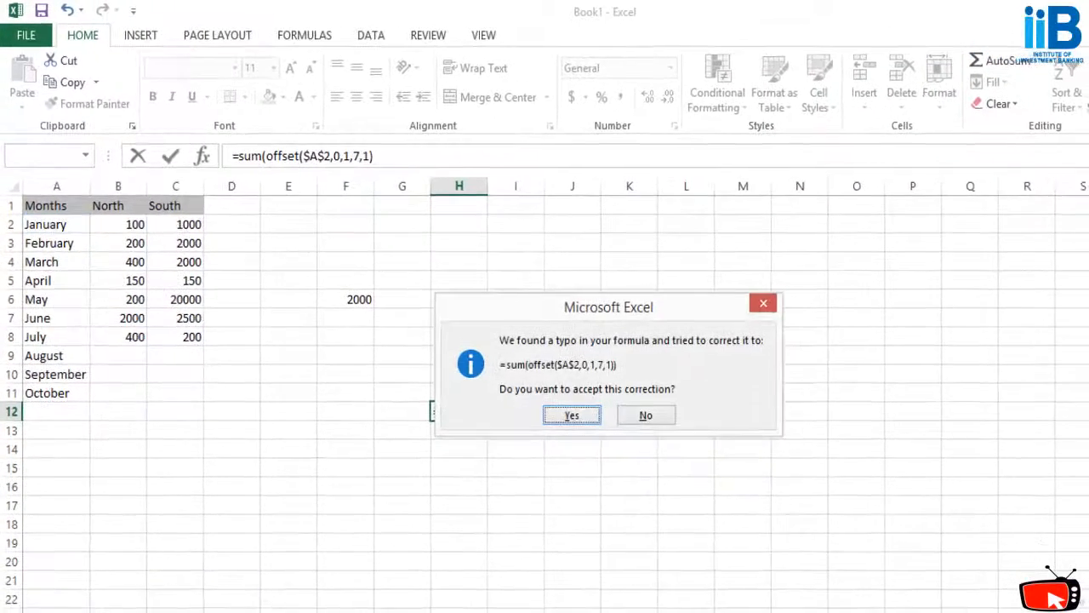
click(646, 415)
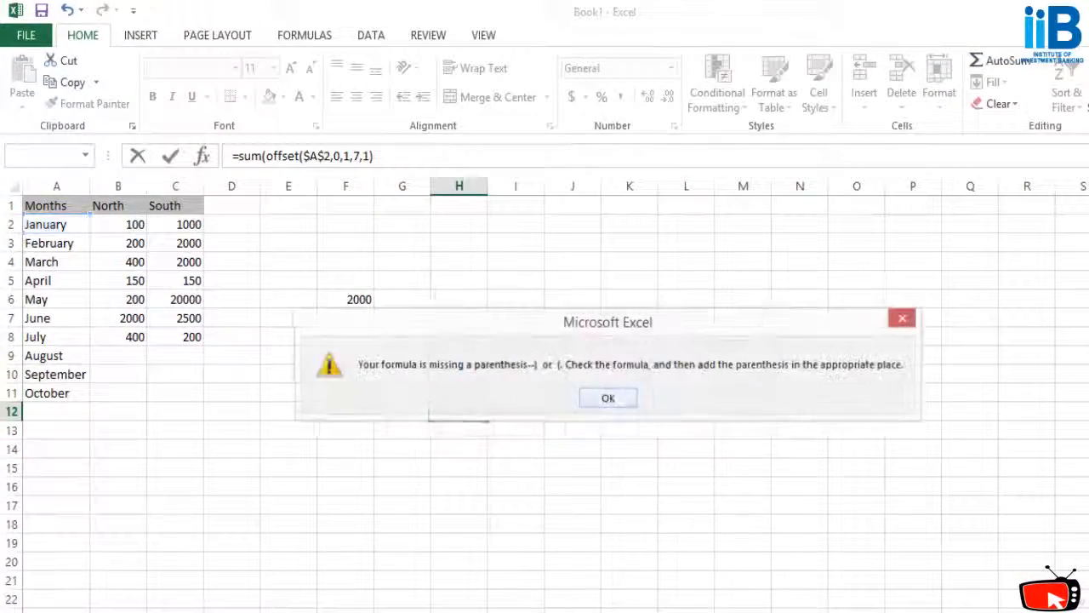
key(Return)
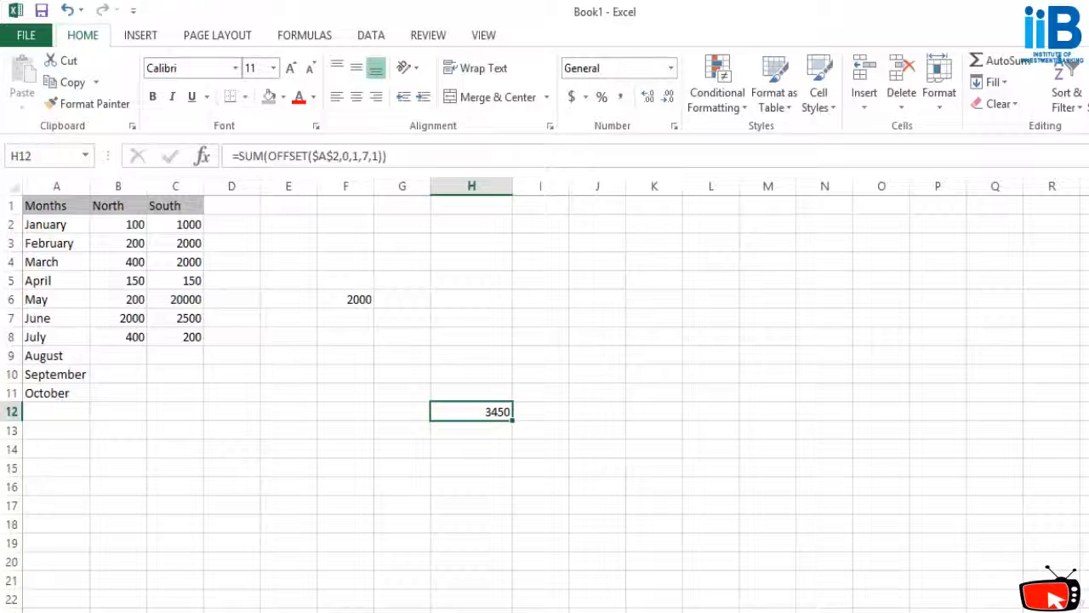
Enter SUM(OFFSET($A$2,0,2,6,1)) in the October South cell C11, without a leading equals sign.
click(346, 375)
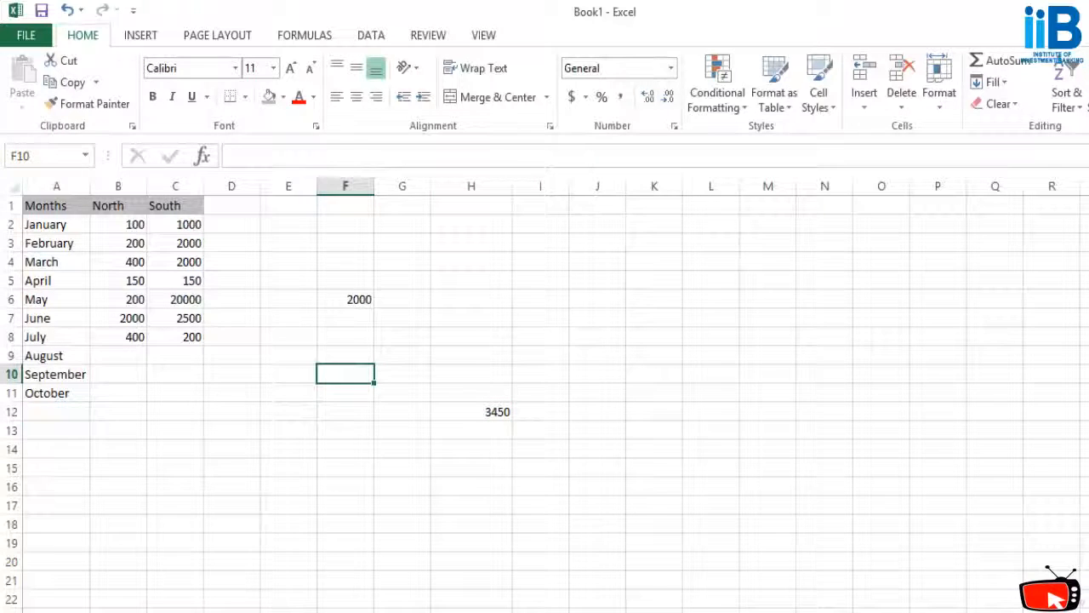
click(175, 393)
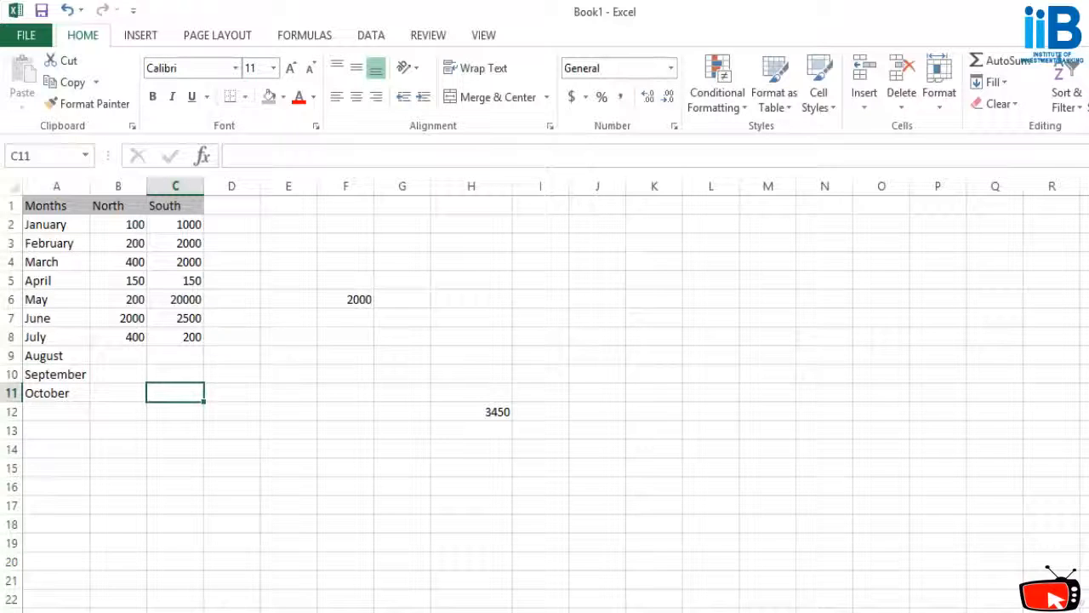
key(F2)
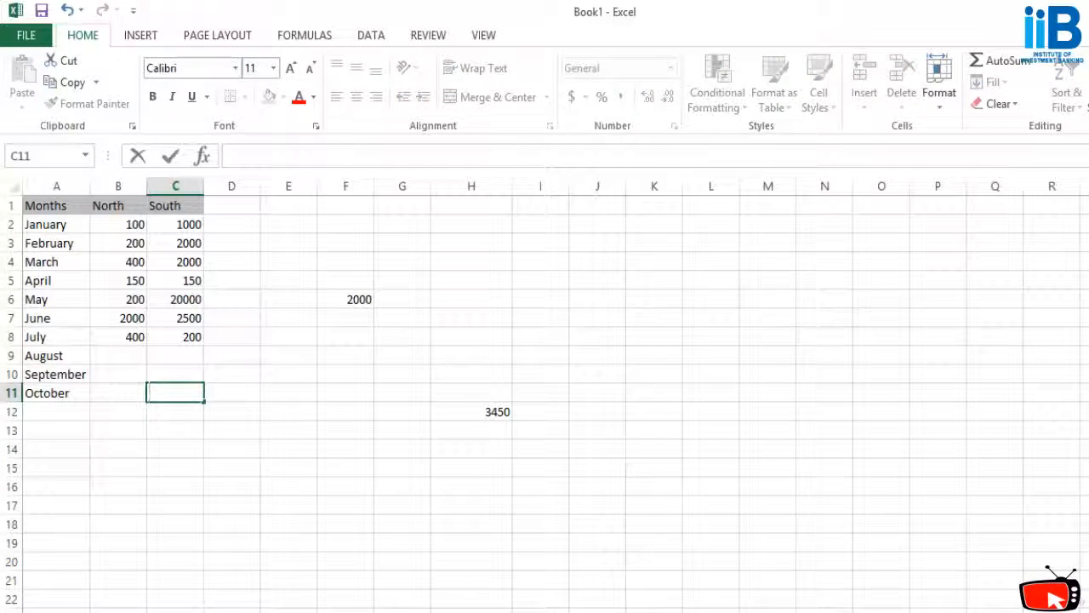
text(SUM(OFF)
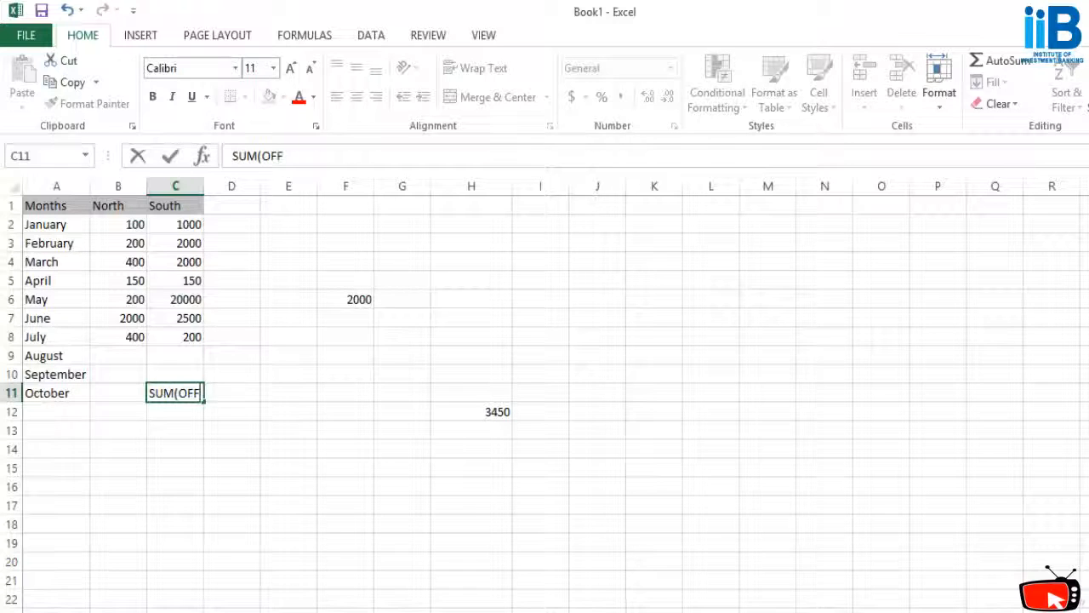
text(SET($A)
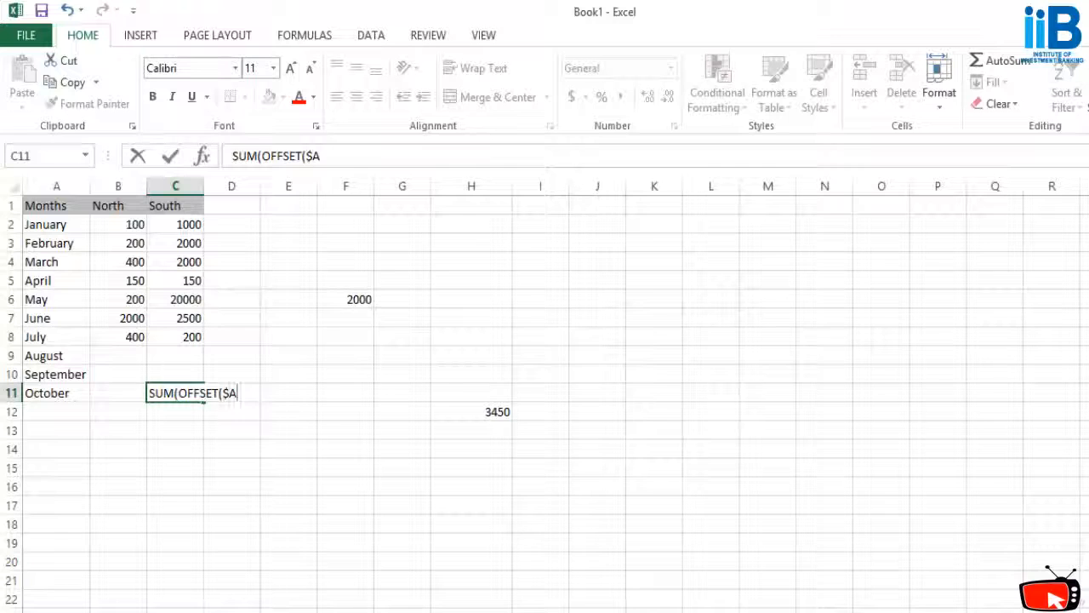
text($2,)
text(0,)
text(2,6,1)
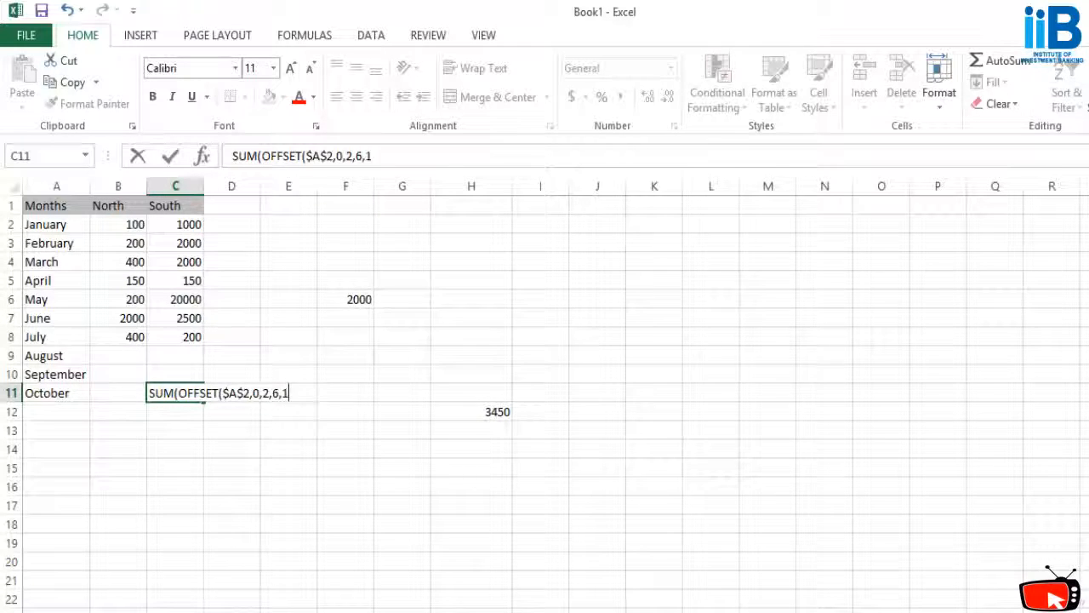
text()))
key(Return)
Add the leading equals sign in C11 to make the formula =SUM(OFFSET($A$2,0,2,6,1)).
click(175, 393)
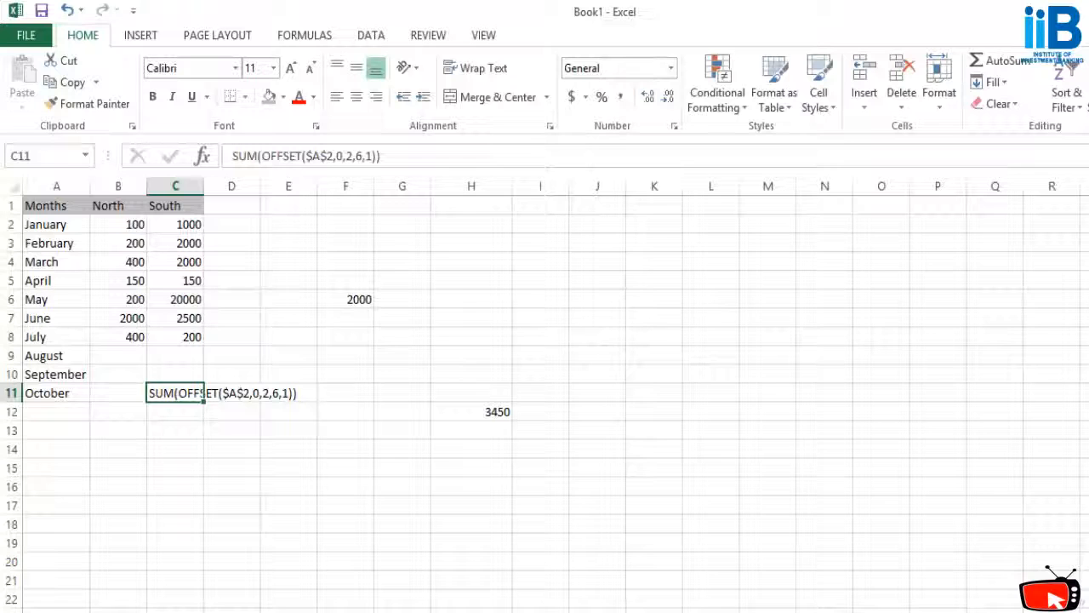
key(F2)
key(Home)
text(=)
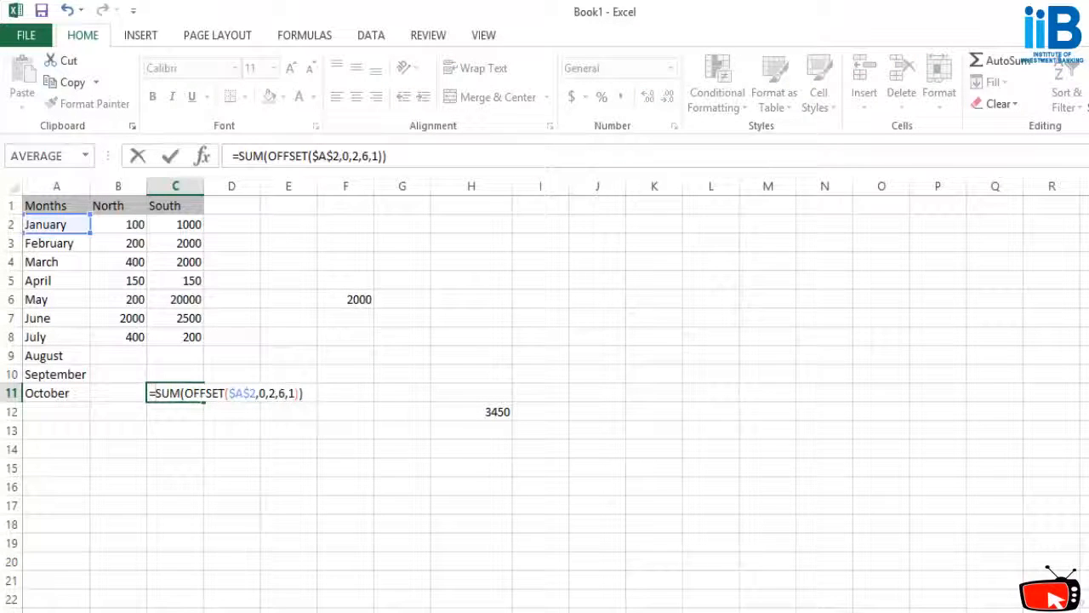
key(Return)
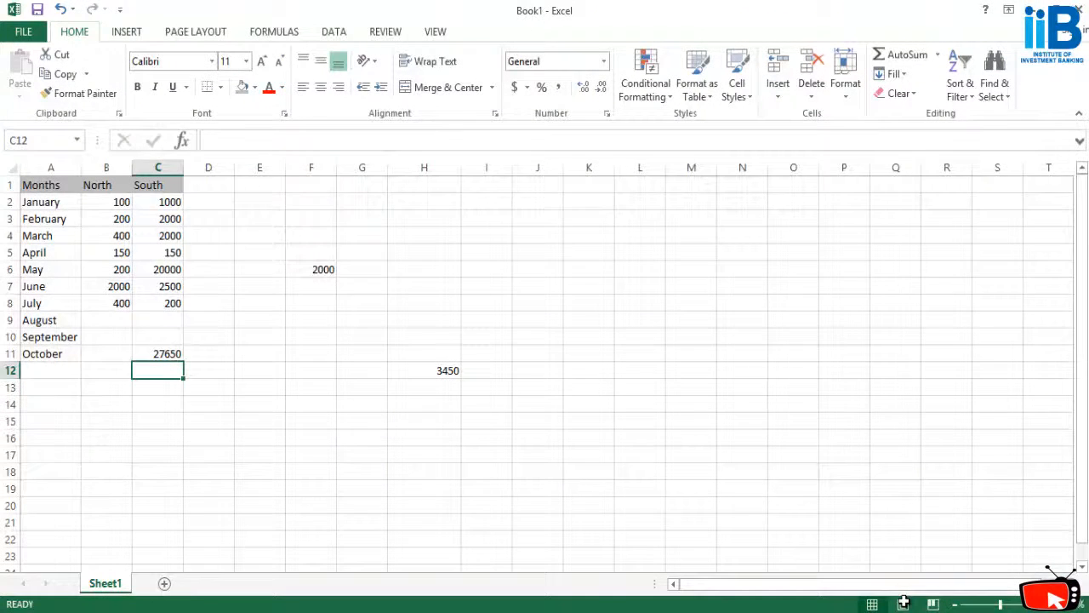
Enter the formula =COUNTA(B2,B8) in cell B15, below the North column.
key(Down)
key(Down)
key(Down)
key(Left)
text(=C)
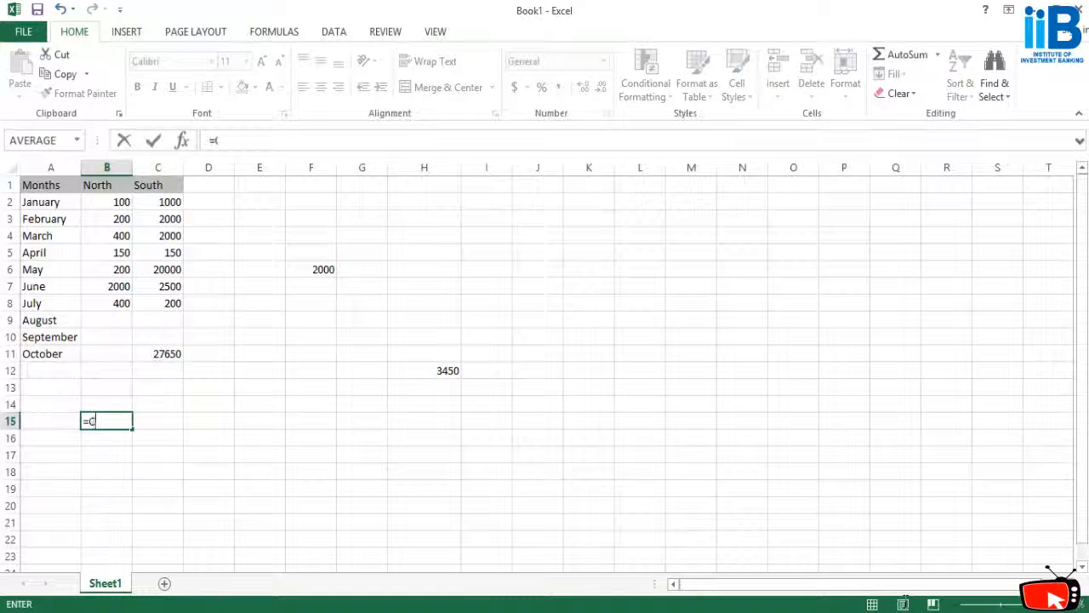
text(OUNT)
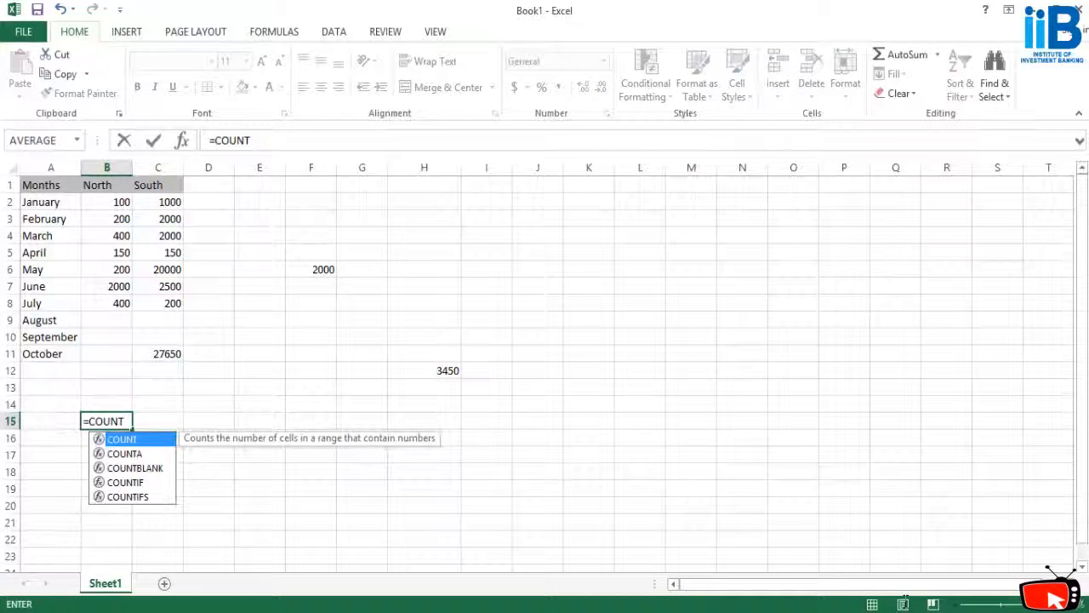
text(A)
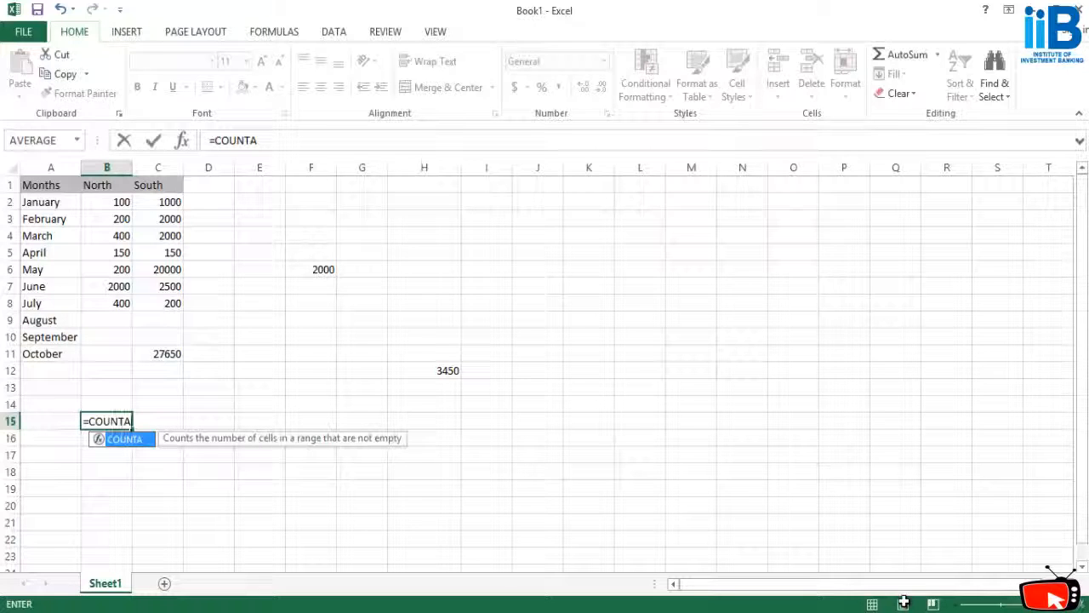
text(()
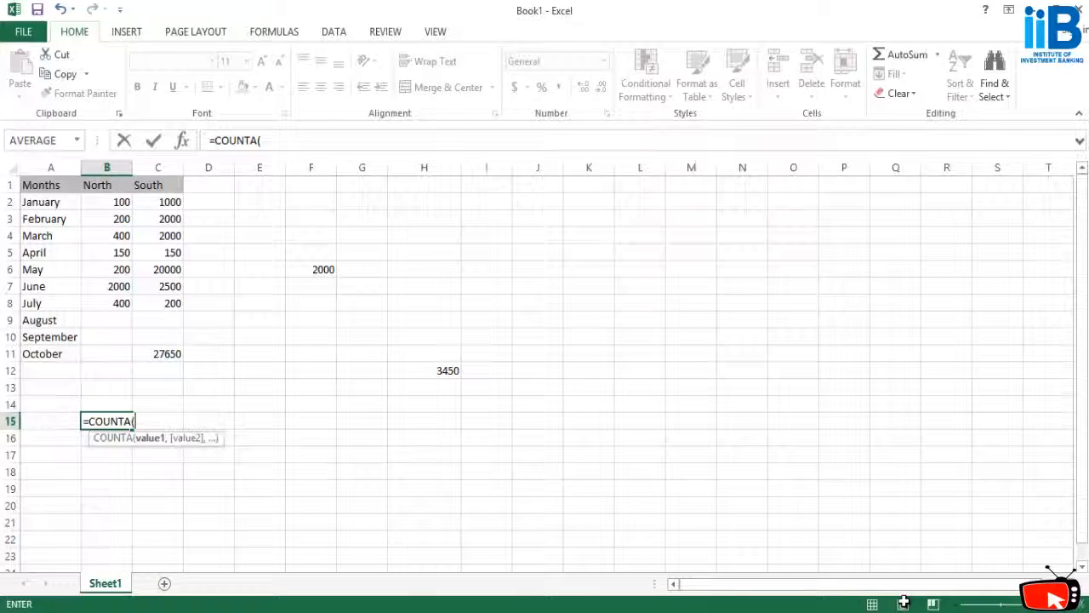
text(b)
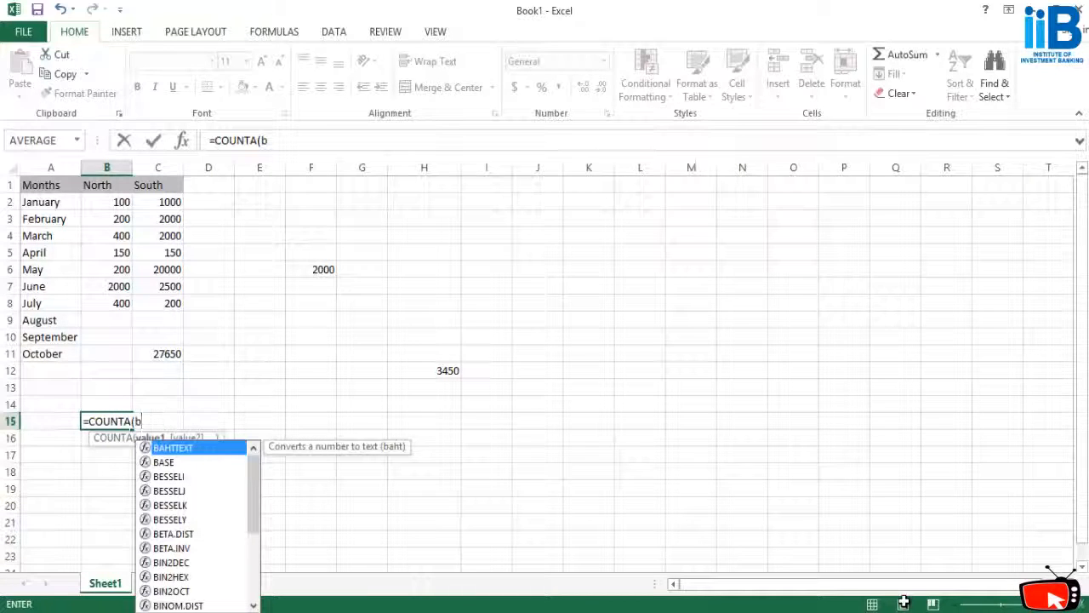
key(BackSpace)
text(B2,)
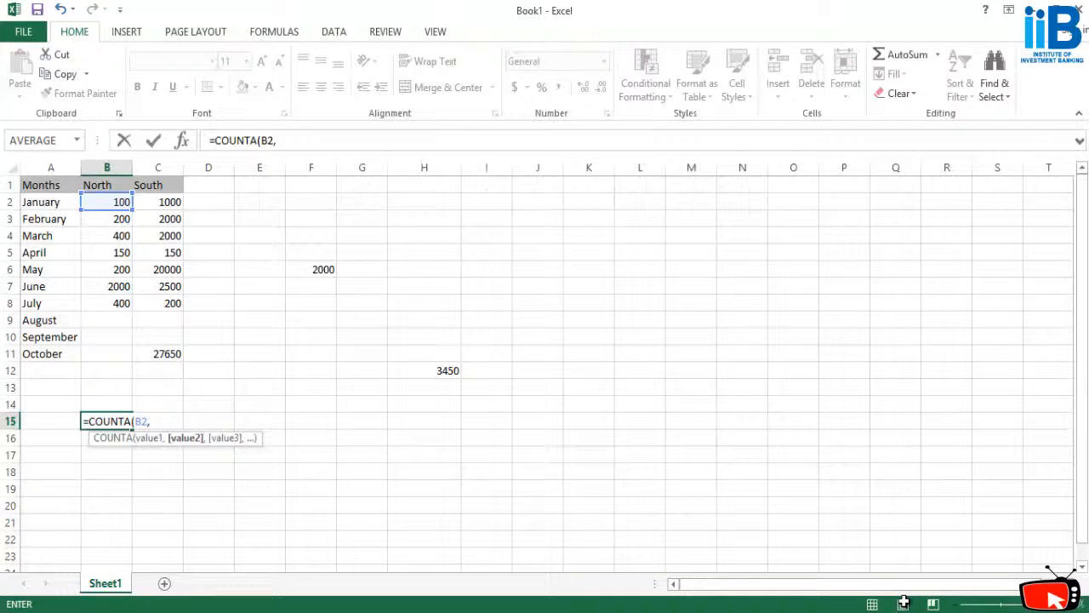
text(B8)
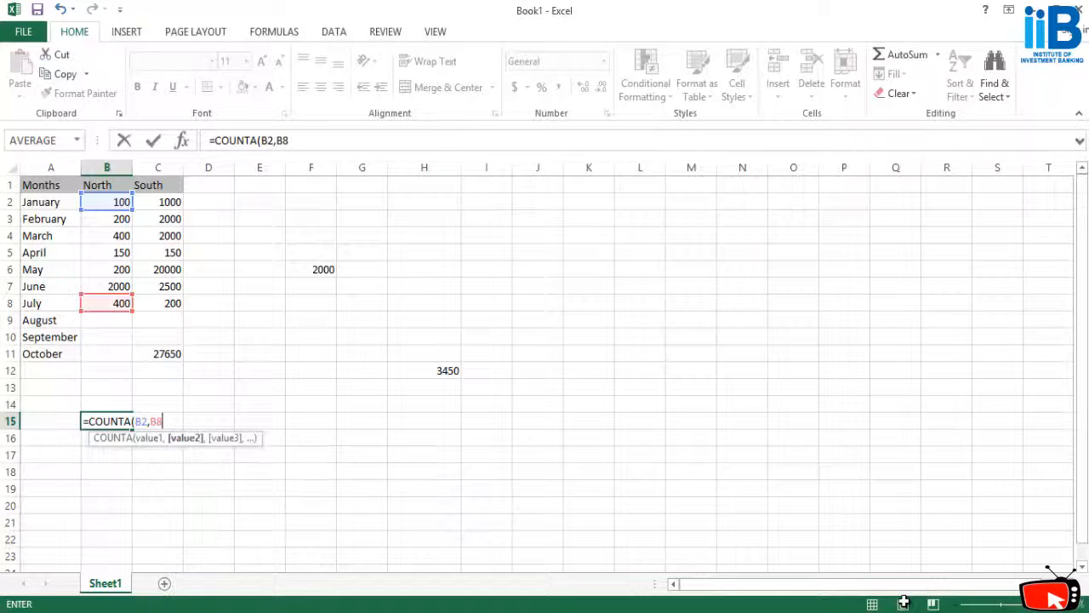
key(Return)
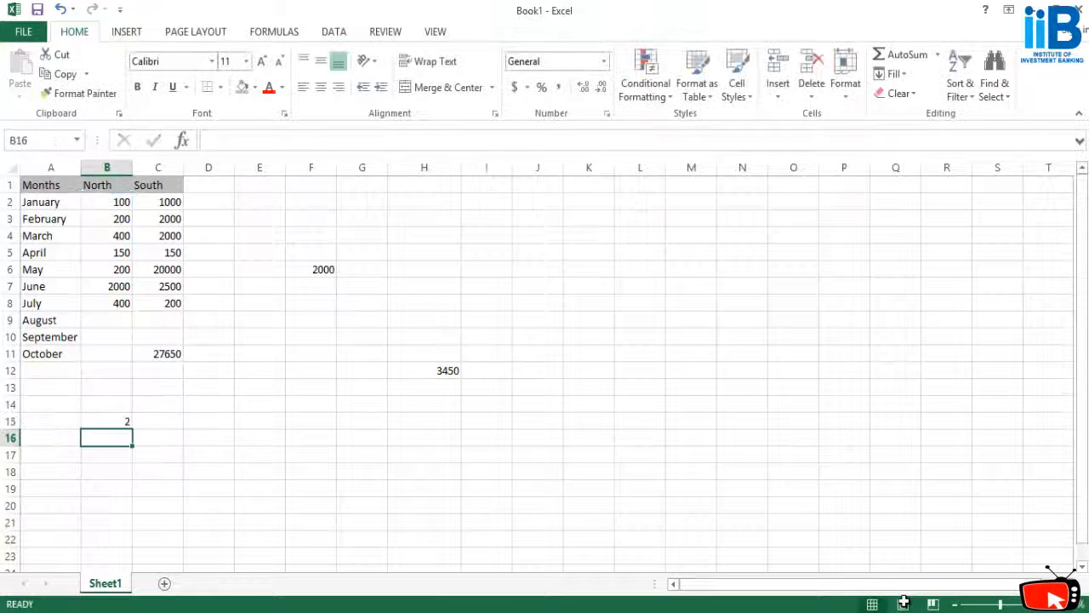
Replace the comma in the B15 formula with a colon so it counts the range, giving =COUNTA(B2:B8).
key(Up)
key(F2)
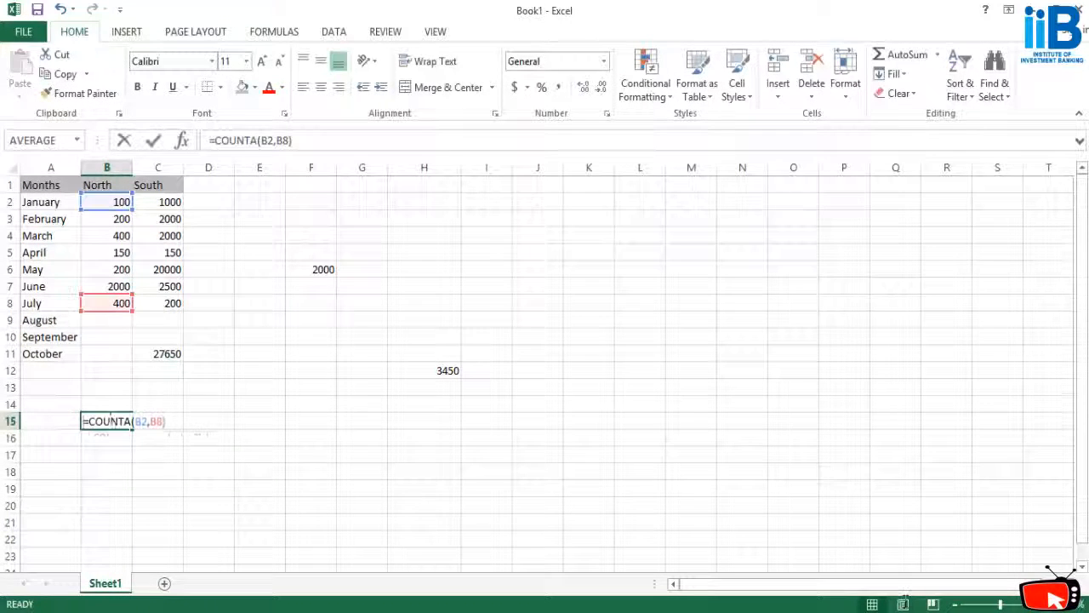
key(Left)
key(Left)
key(Left)
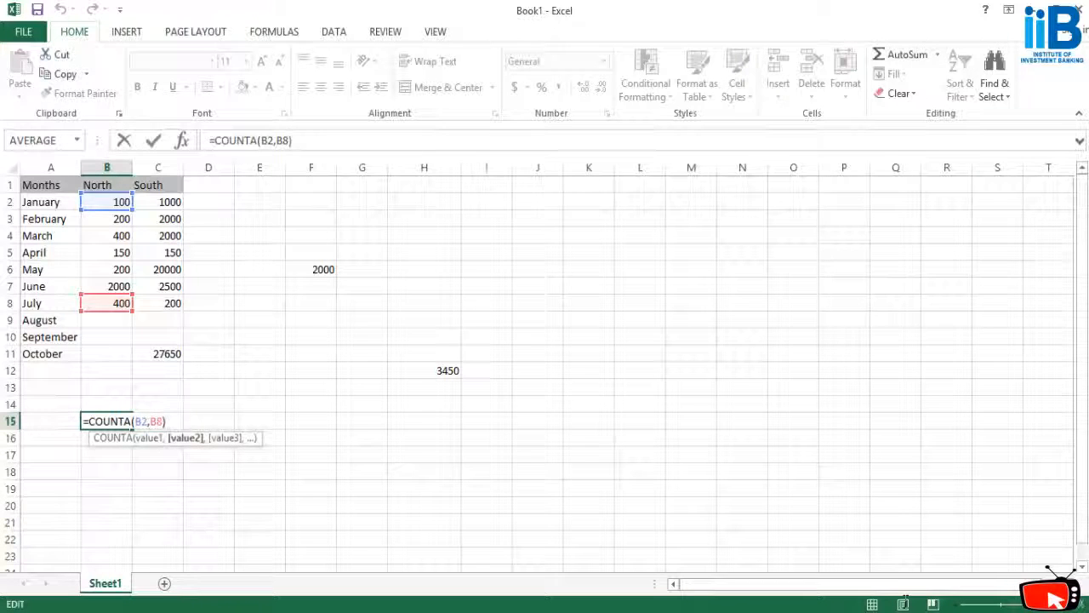
key(BackSpace)
text(:)
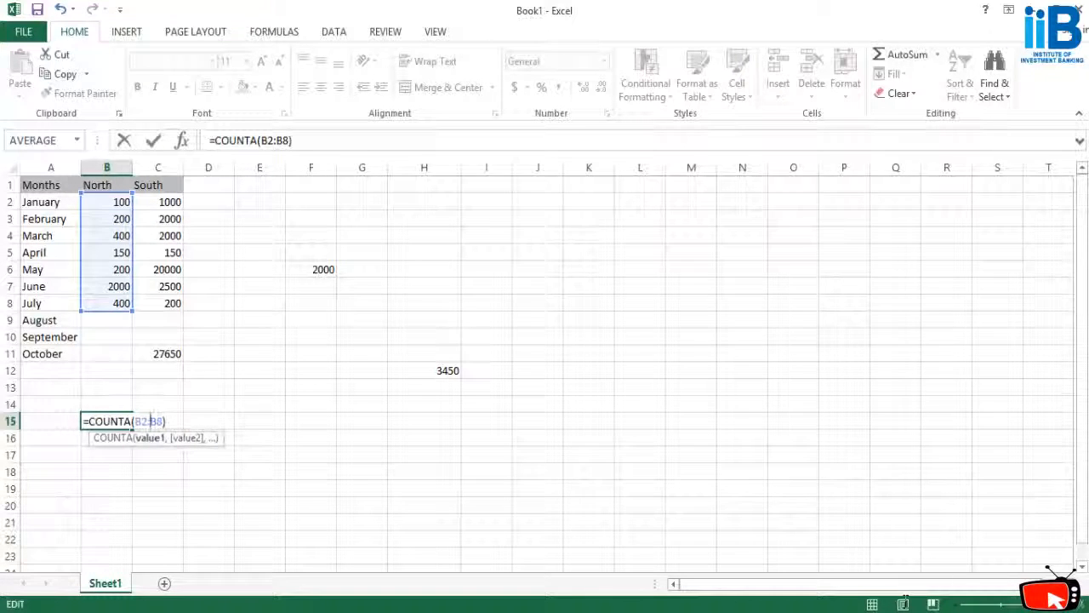
key(Return)
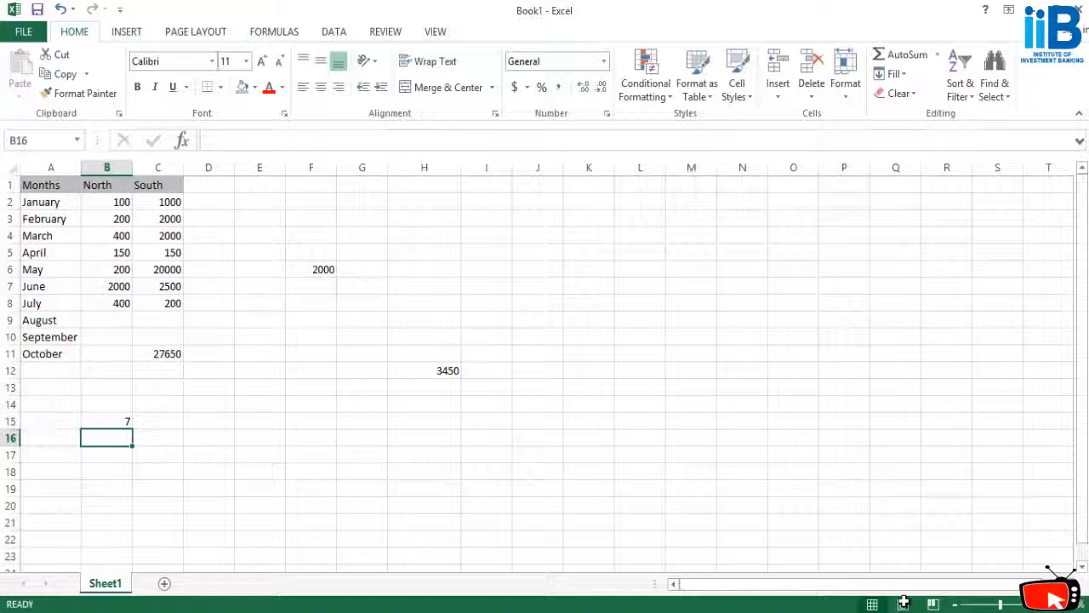
Extend the counted range of the COUNTA formula in B15 to B14, giving =COUNTA(B2:B14).
key(Up)
key(F2)
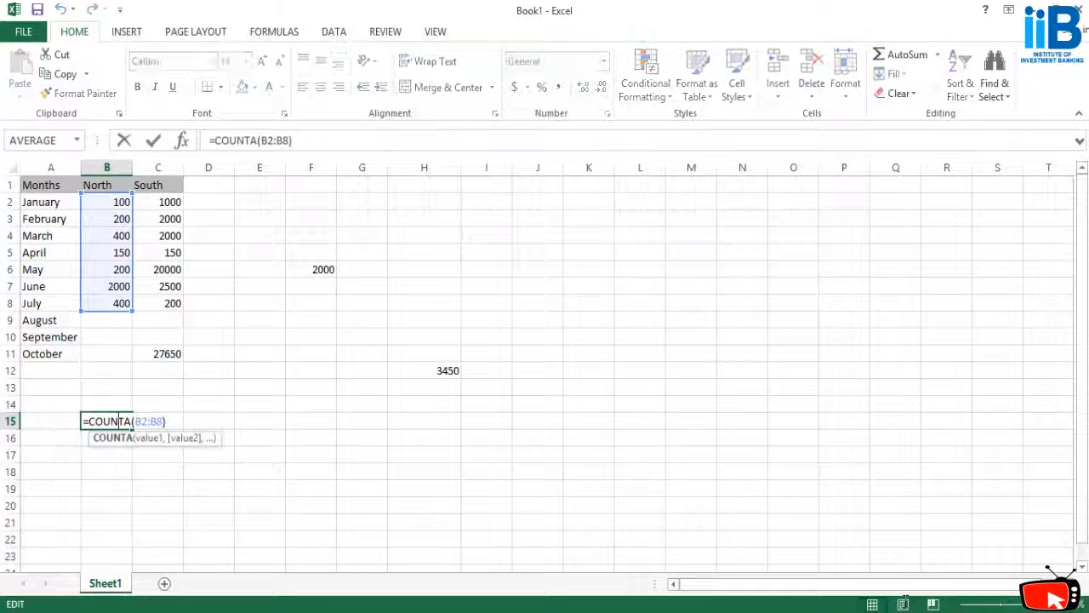
key(Left)
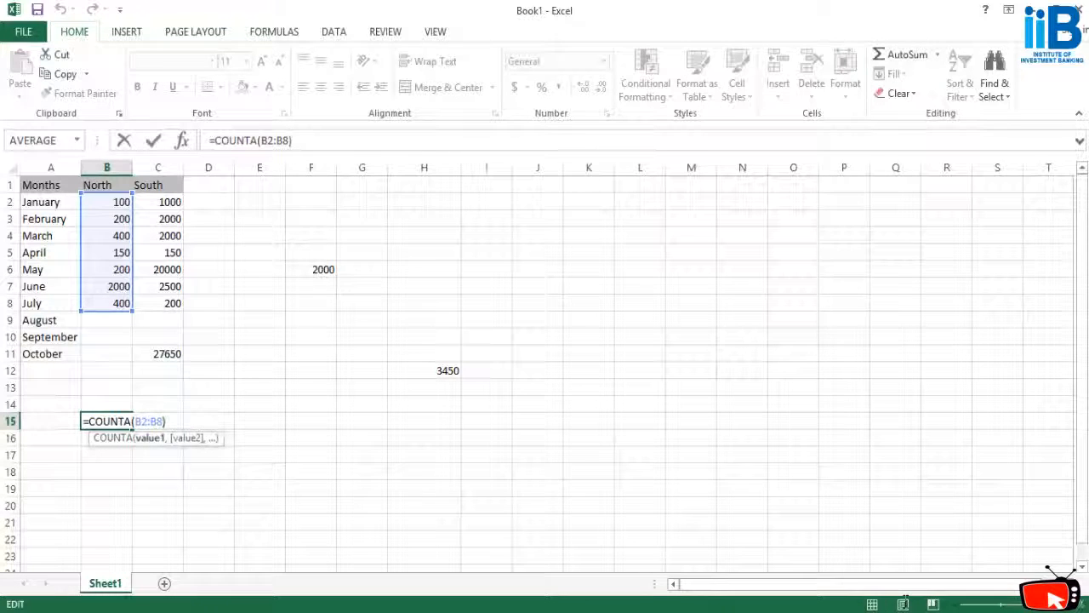
key(BackSpace)
key(BackSpace)
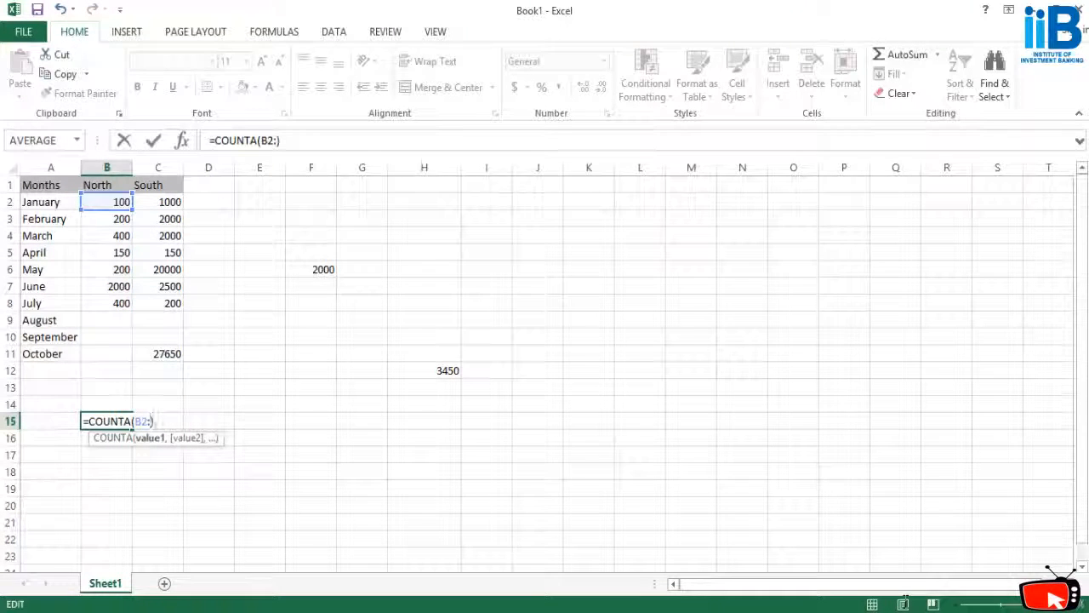
text(b)
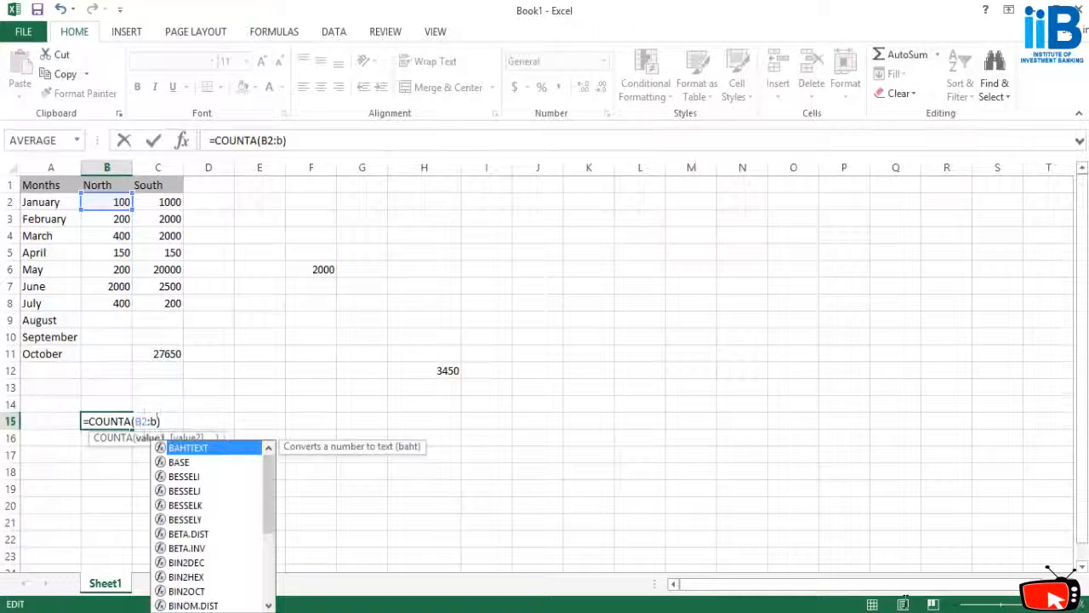
key(BackSpace)
text(b14)
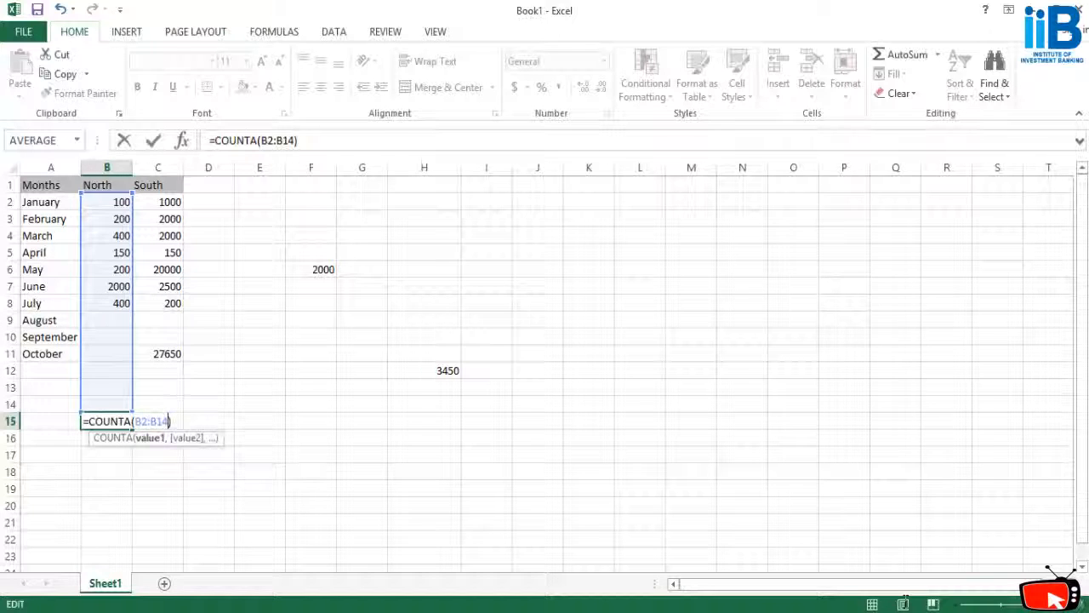
key(Return)
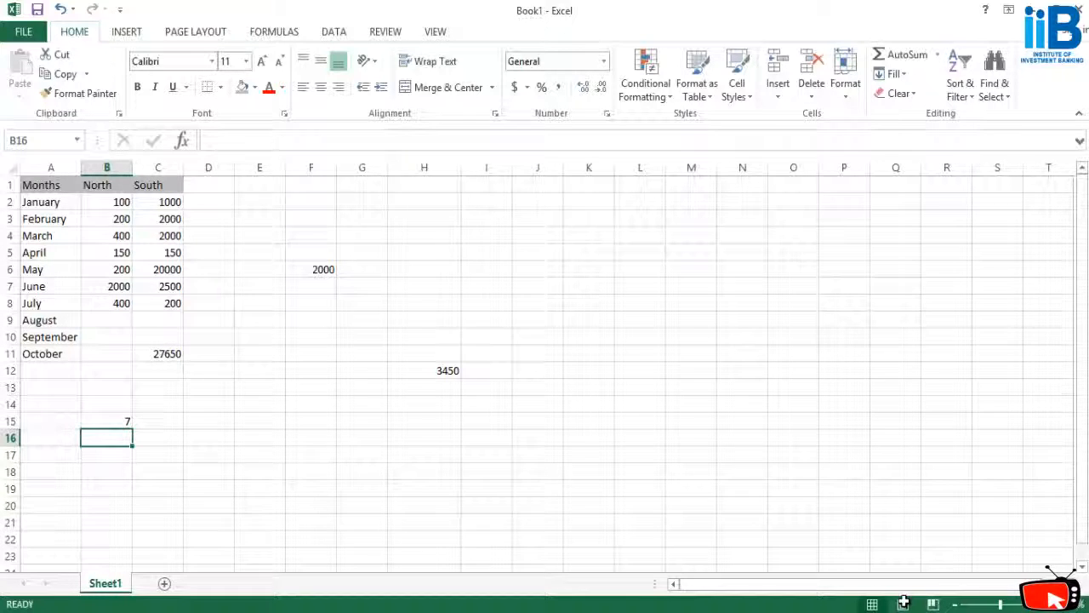
Enter the formula =COUNTA($A:$A) in cell C15 to count all entries in the Months column.
key(Up)
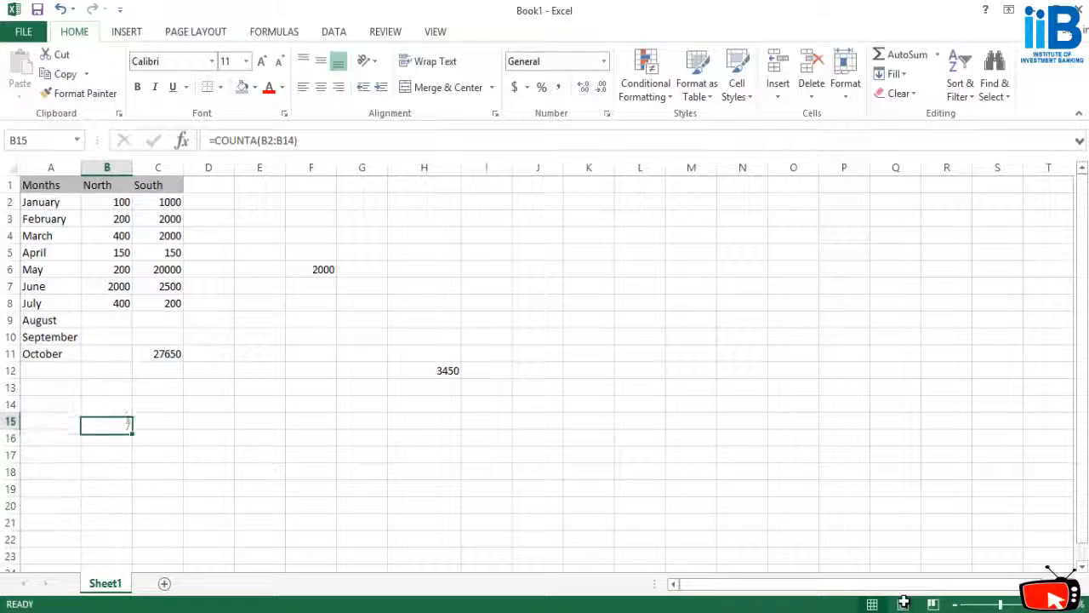
key(Down)
key(Down)
key(Down)
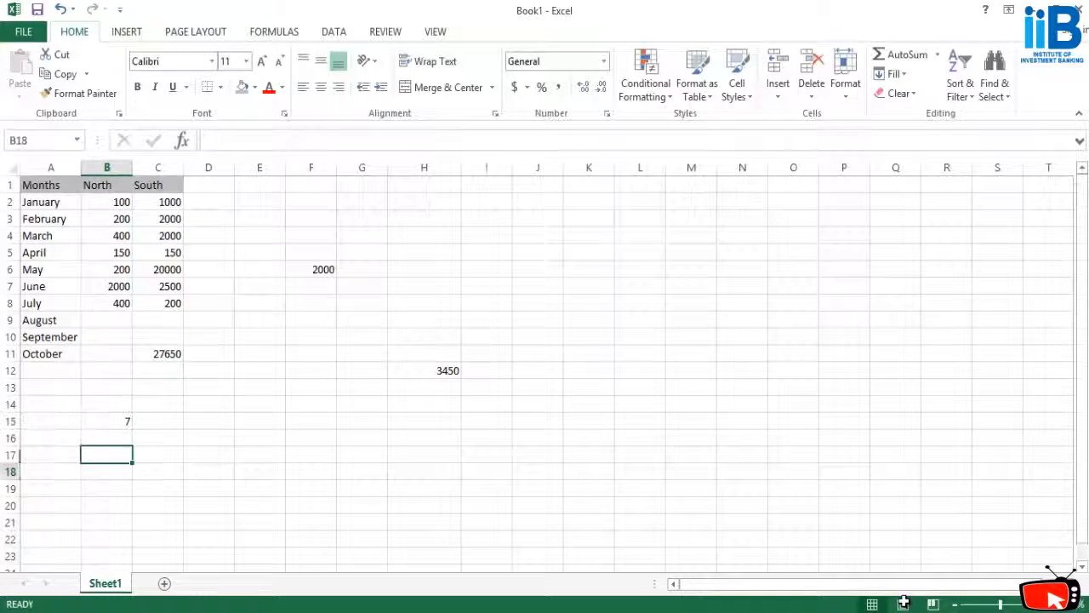
key(Up)
key(Up)
key(Up)
key(Right)
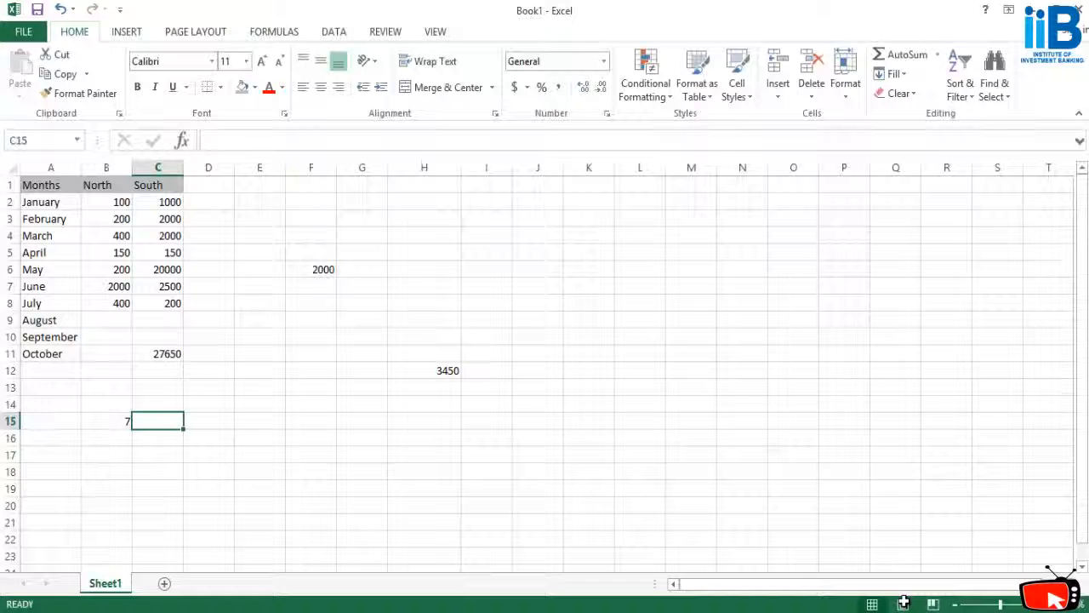
text(=COUNT)
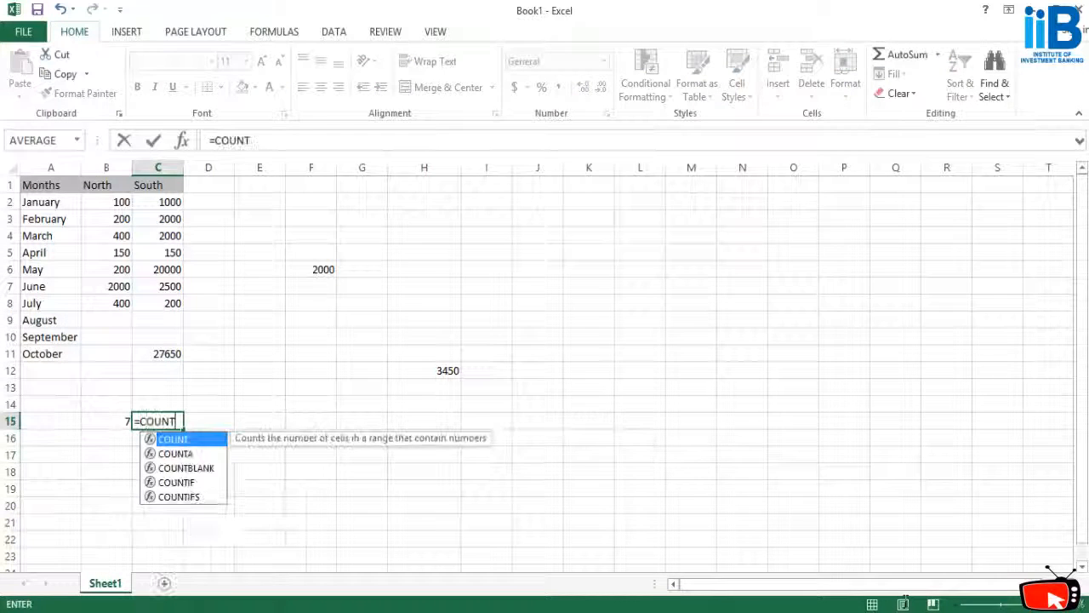
text(A()
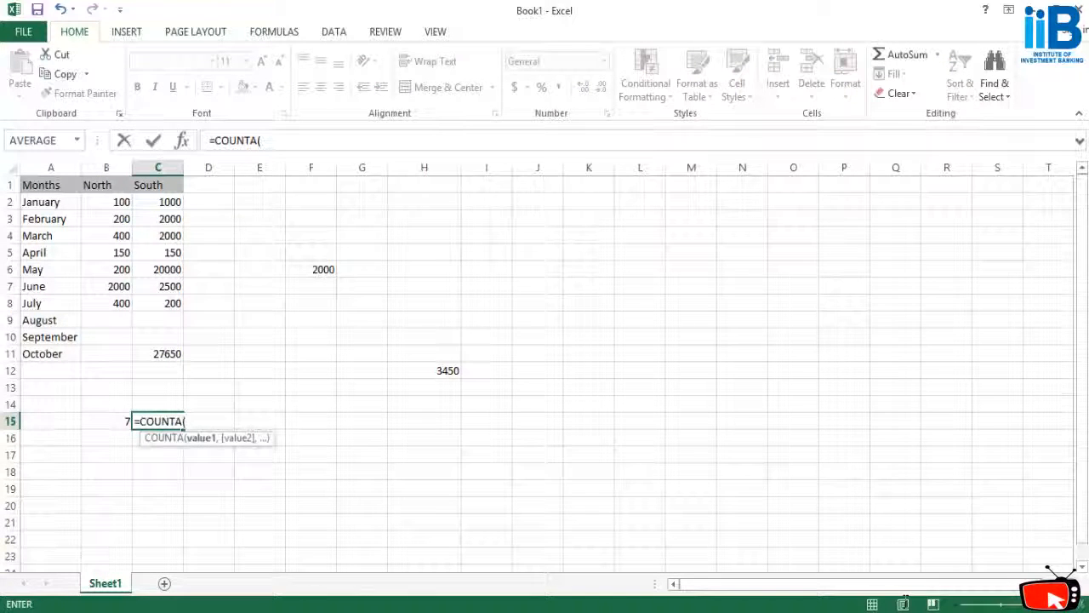
text(a)
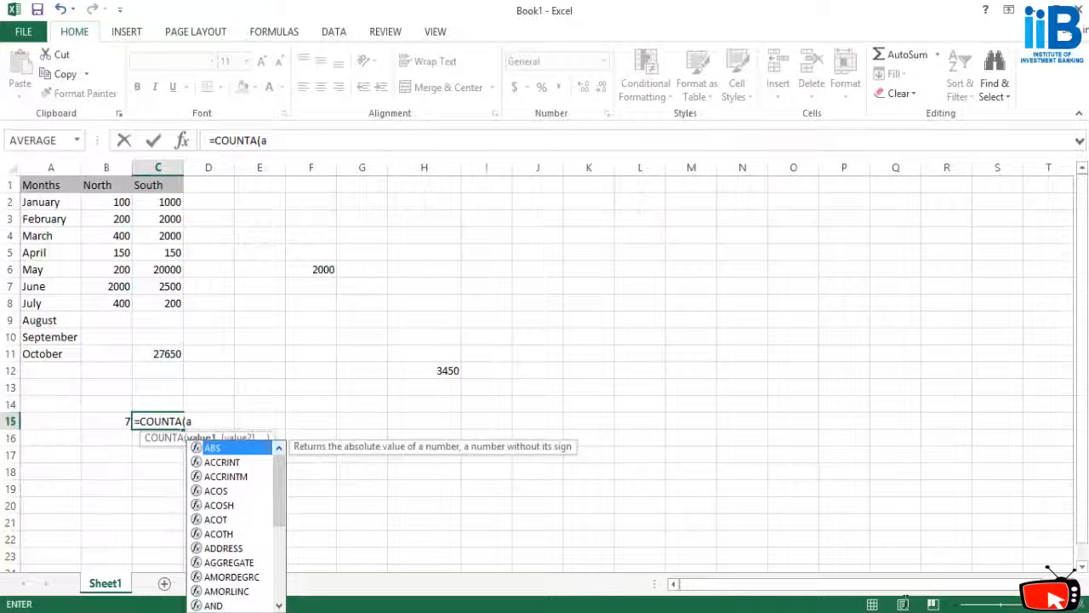
key(BackSpace)
key(BackSpace)
text(($)
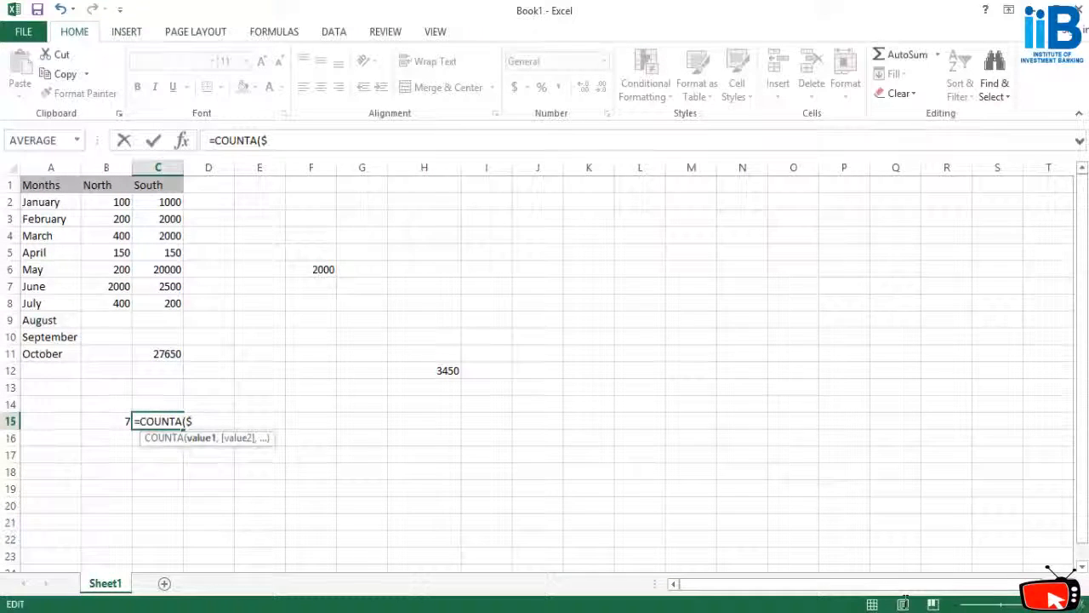
text(A:)
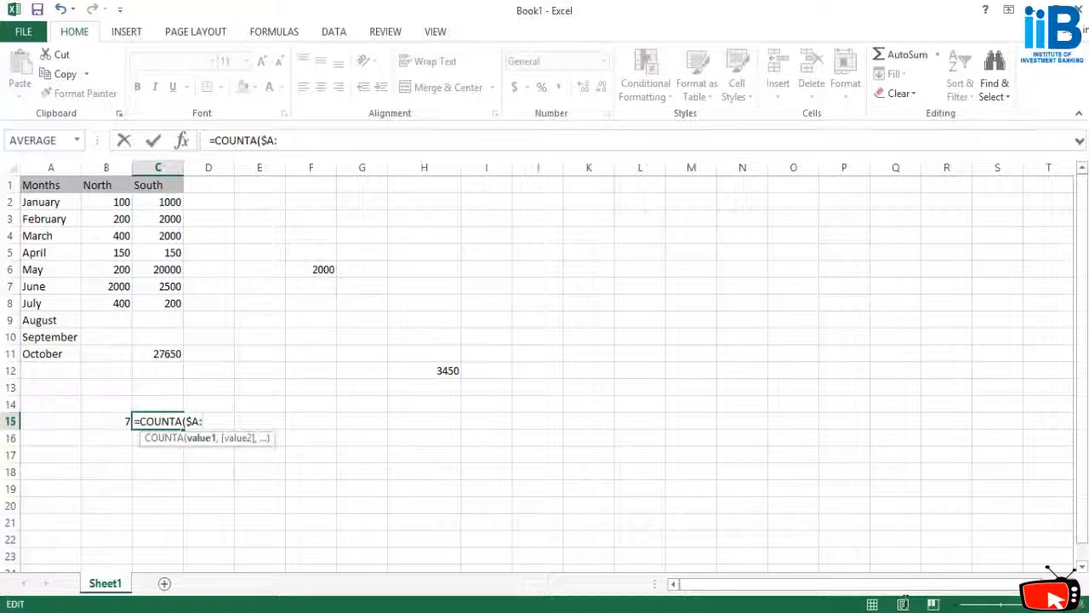
text($a)
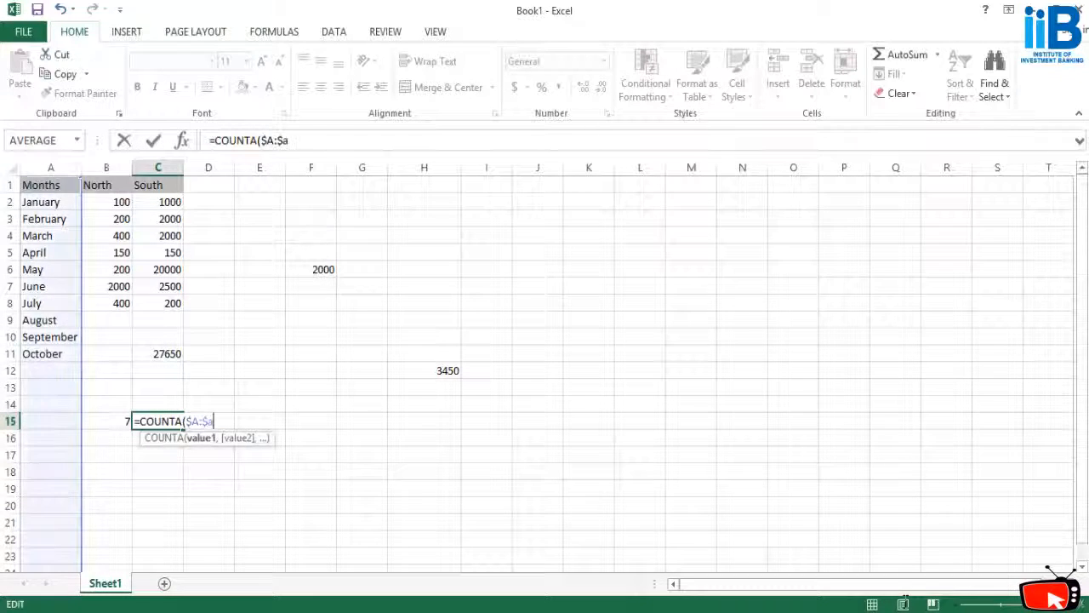
key(BackSpace)
text(A))
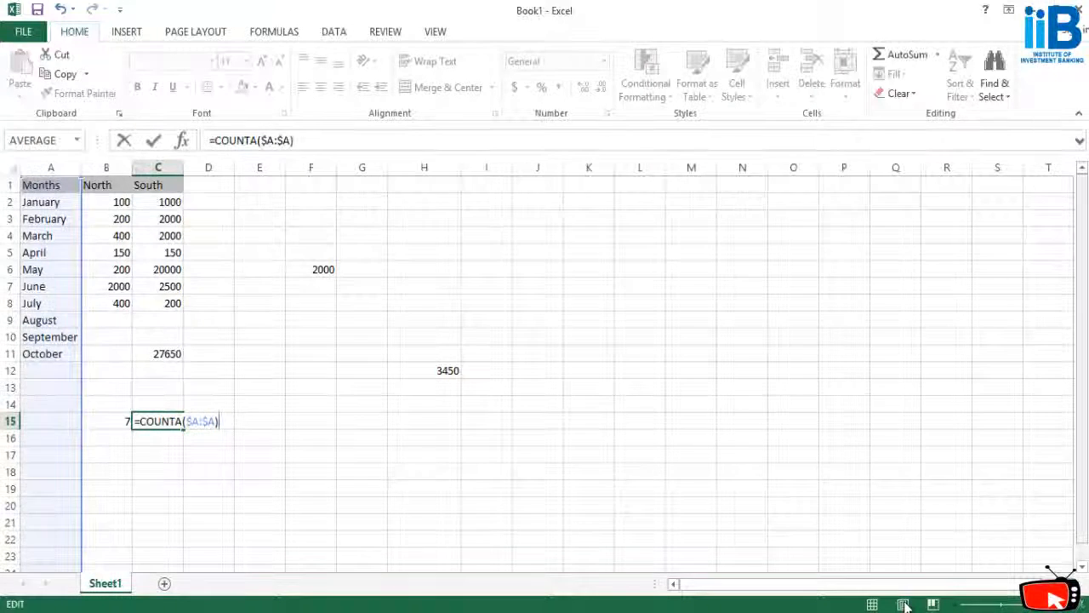
scroll(905, 604, down, 7)
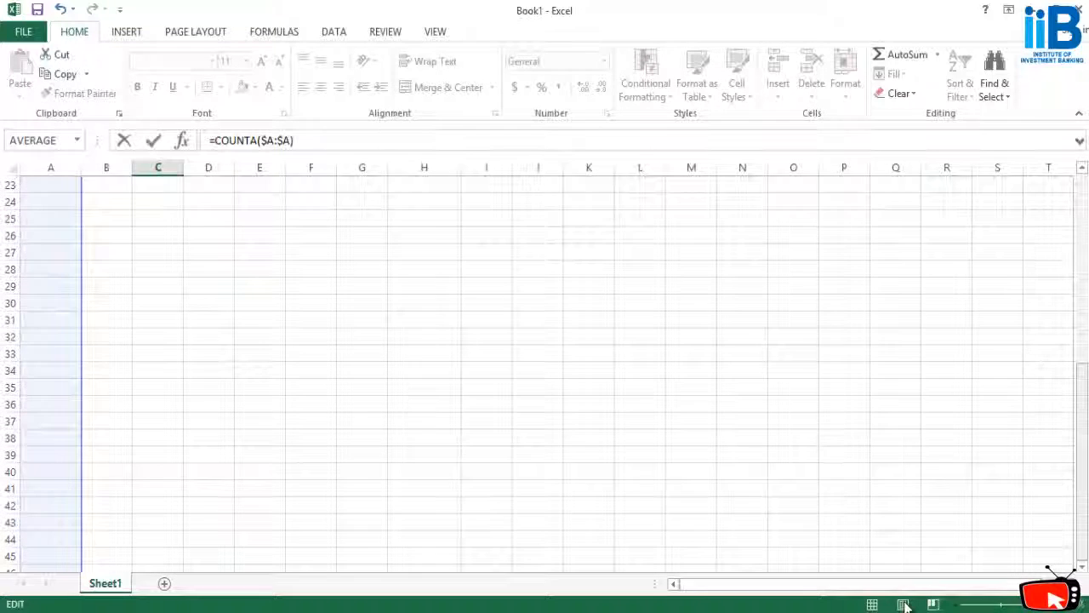
scroll(906, 604, up, 7)
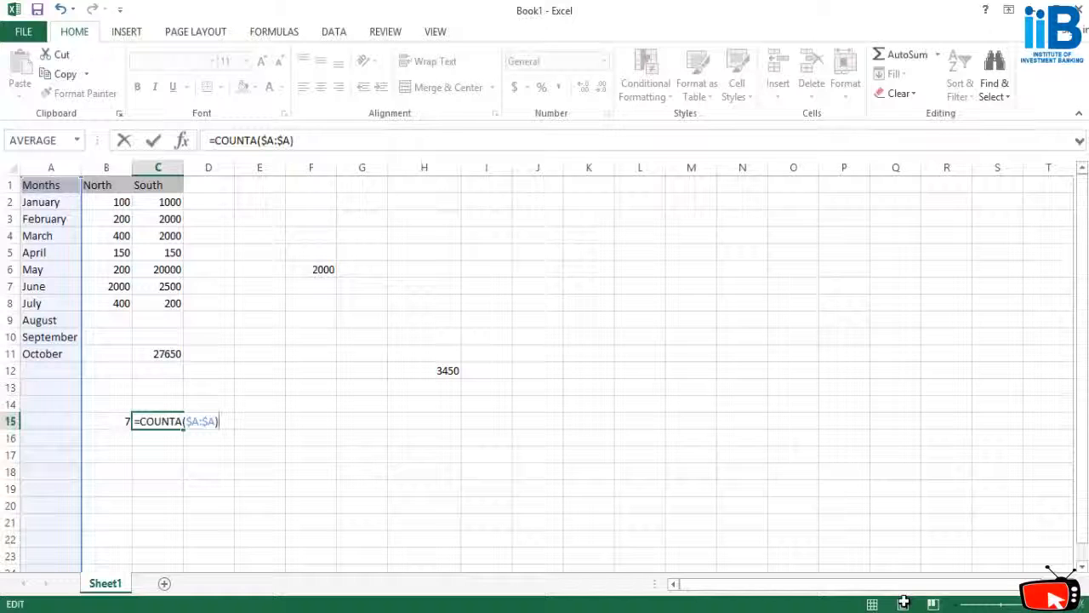
key(Return)
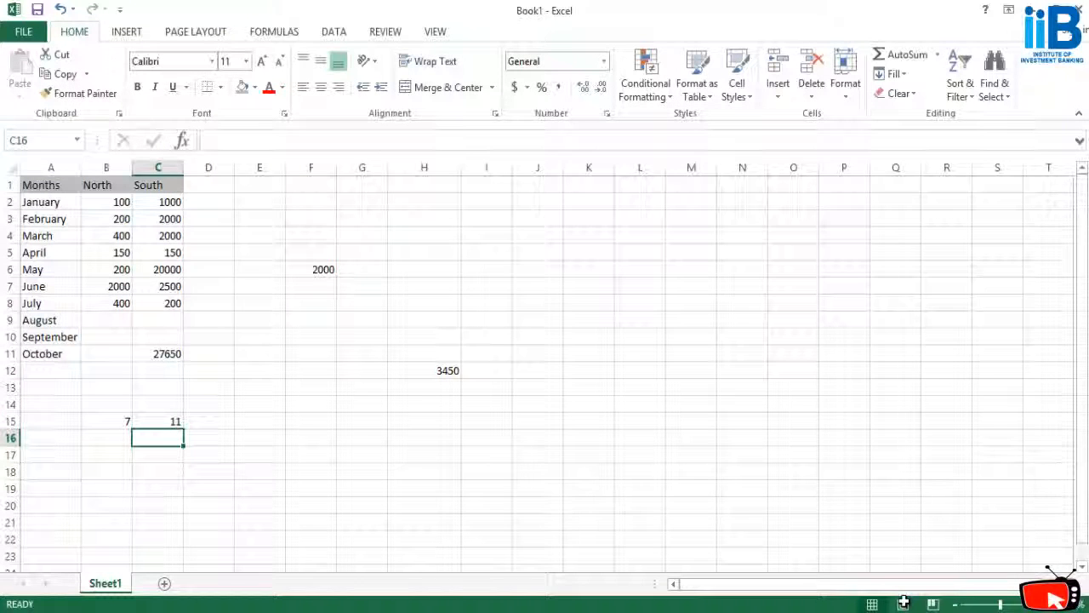
Extend the month list below October with November and December in A12 and A13 by auto-filling the series.
key(ctrl+Left)
key(ctrl+Up)
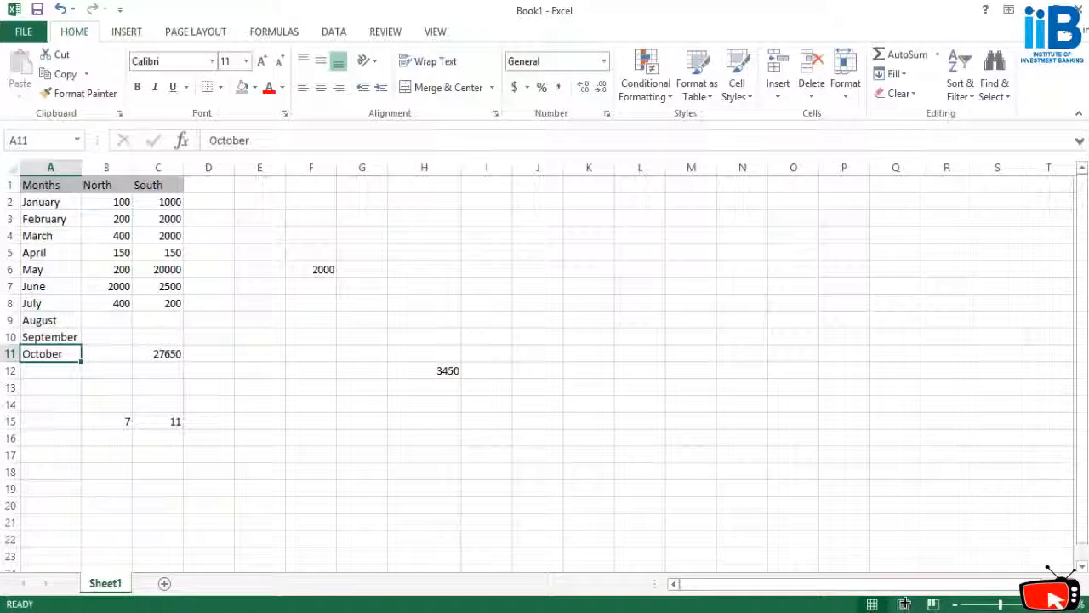
drag(82, 362, 83, 380)
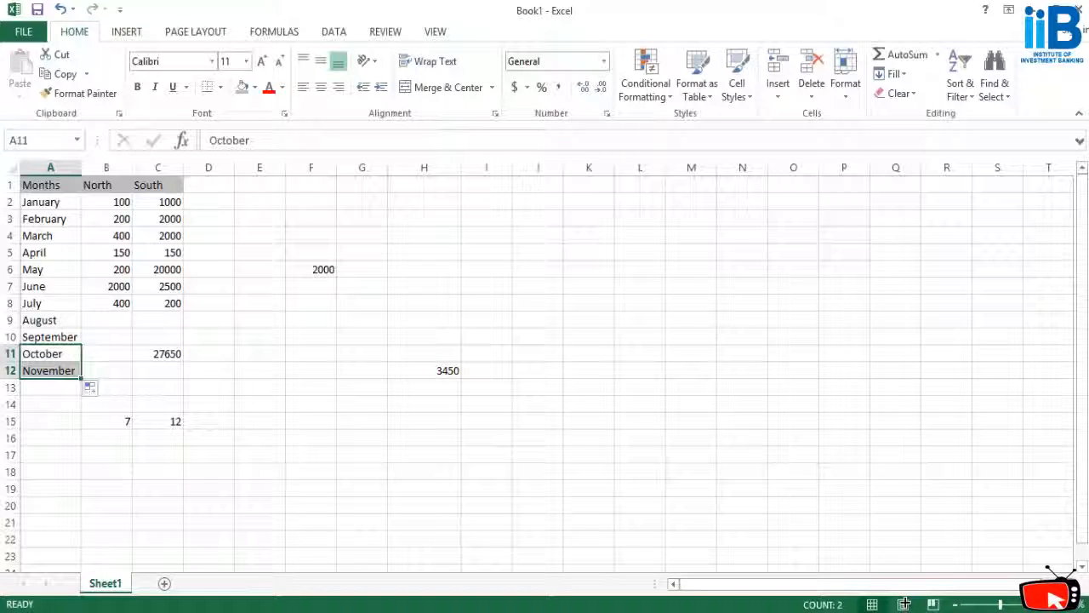
drag(82, 379, 82, 396)
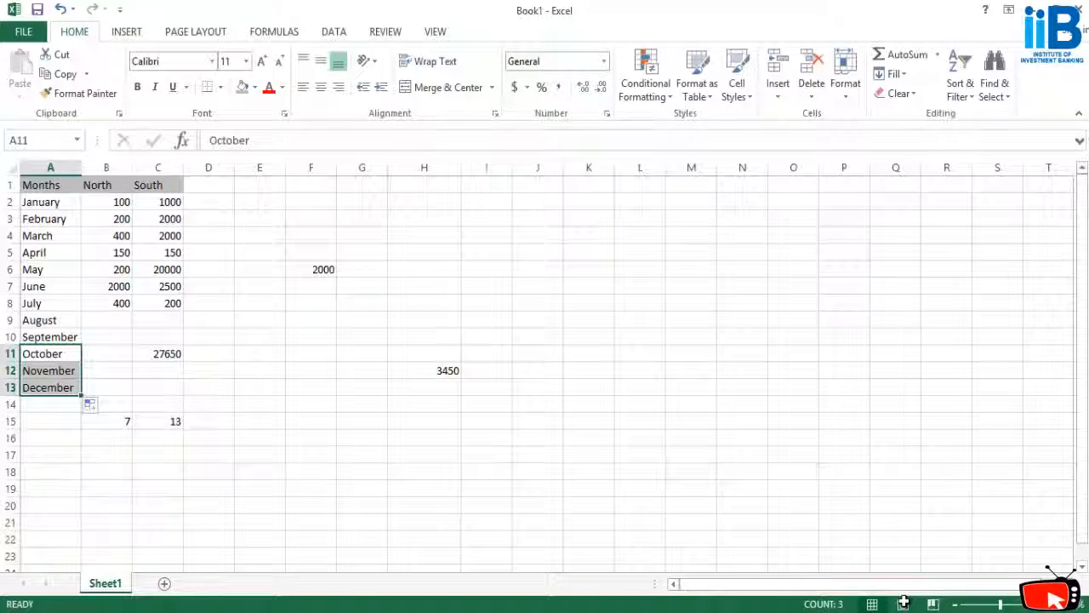
click(208, 404)
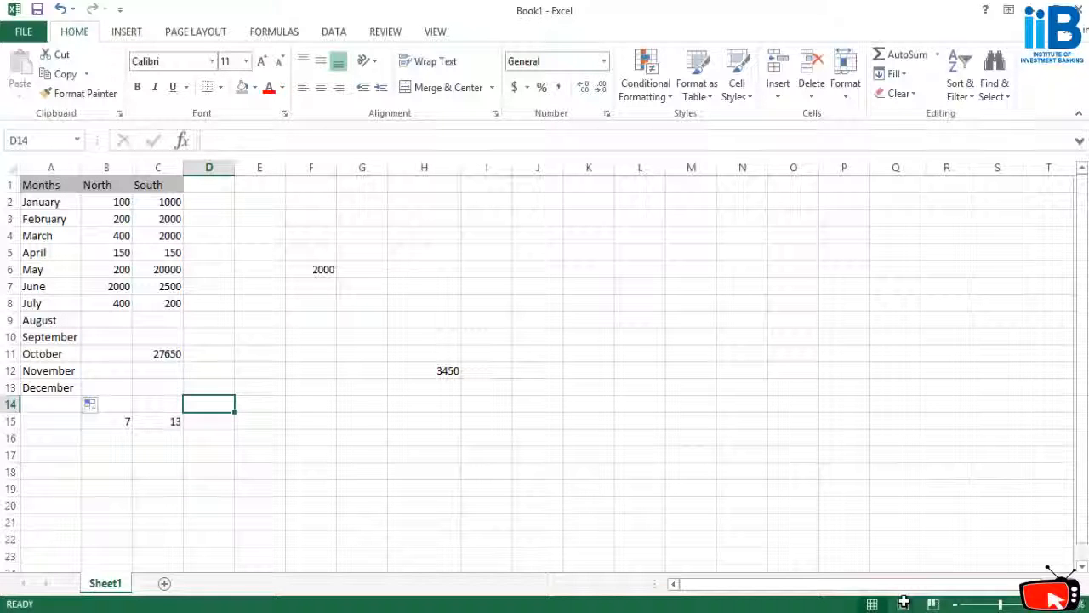